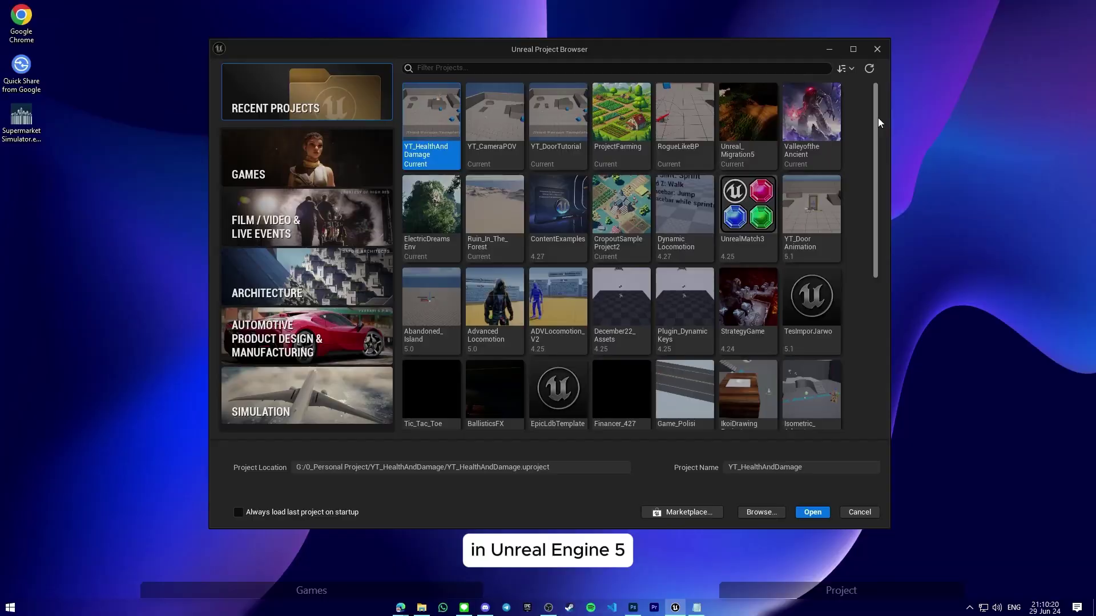
pyautogui.moveTo(878, 118)
pyautogui.mouseDown()
pyautogui.moveTo(879, 153)
pyautogui.moveTo(879, 117)
pyautogui.mouseUp()
pyautogui.moveTo(656, 48); pyautogui.dragTo(656, 50)
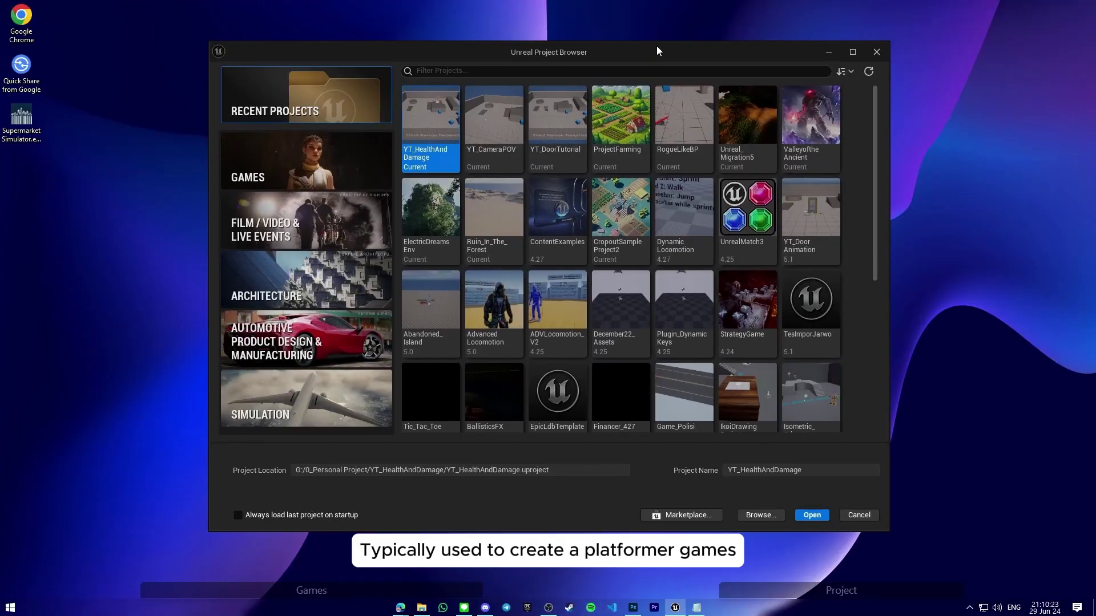
# - Switch to the browser and open the Platformer Kit page from Kenney's 3D assets
pyautogui.moveTo(400, 607)
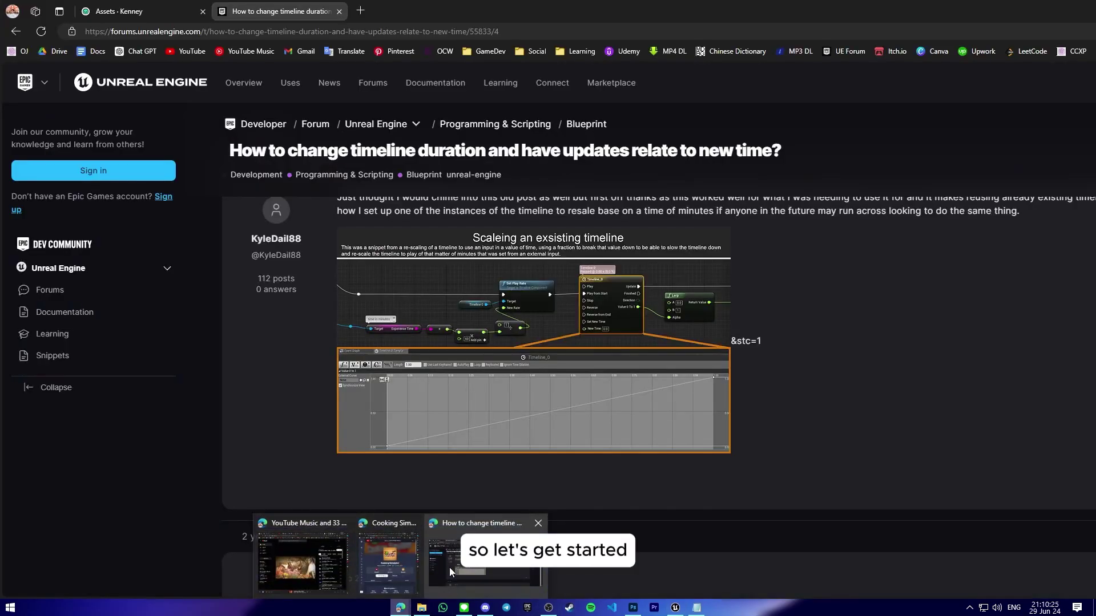
pyautogui.click(447, 568)
pyautogui.scroll(-8, 612, 281)
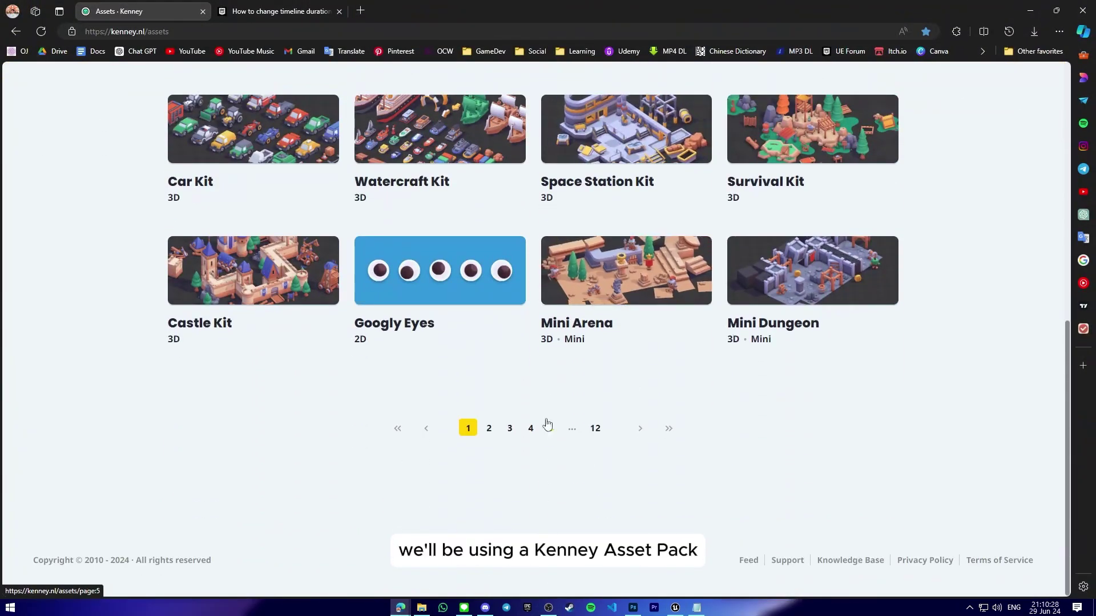
pyautogui.scroll(5, 536, 427)
pyautogui.scroll(4, 518, 397)
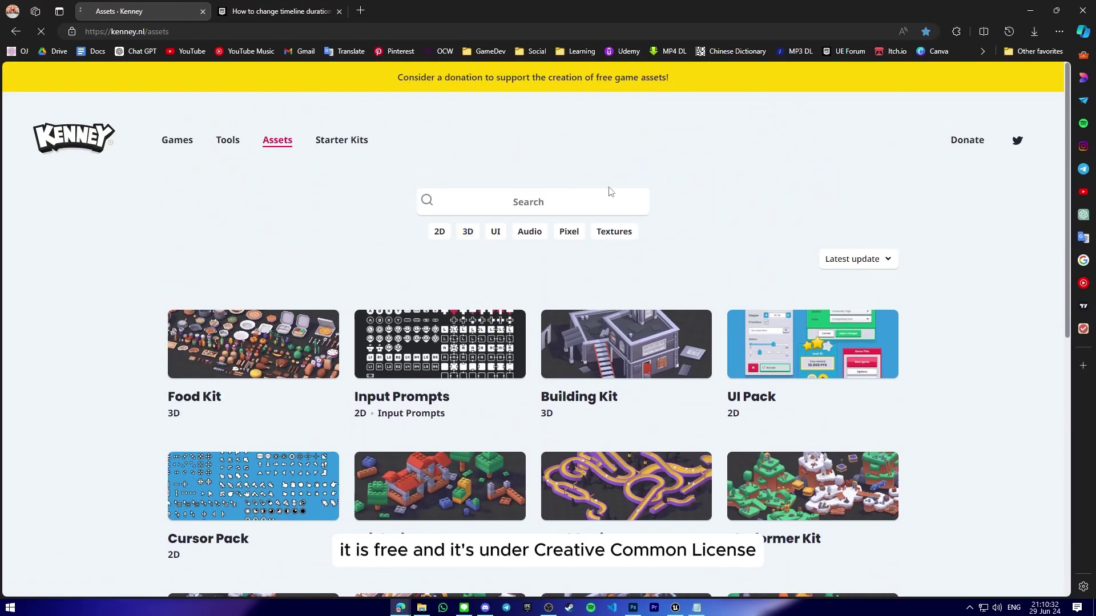
pyautogui.scroll(-4, 495, 289)
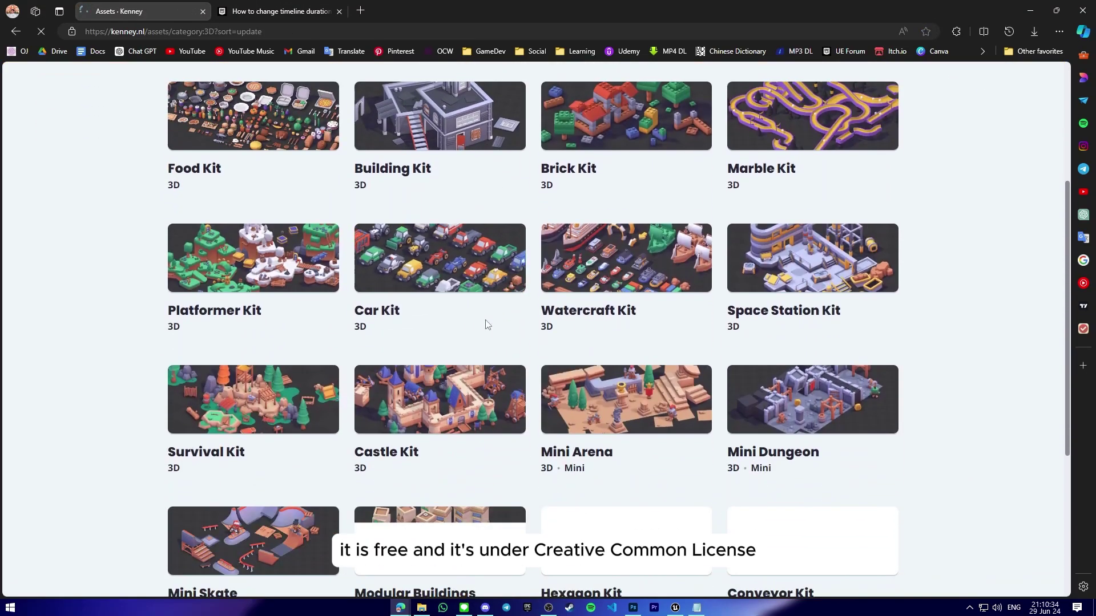
pyautogui.click(262, 311)
pyautogui.scroll(-1, 571, 286)
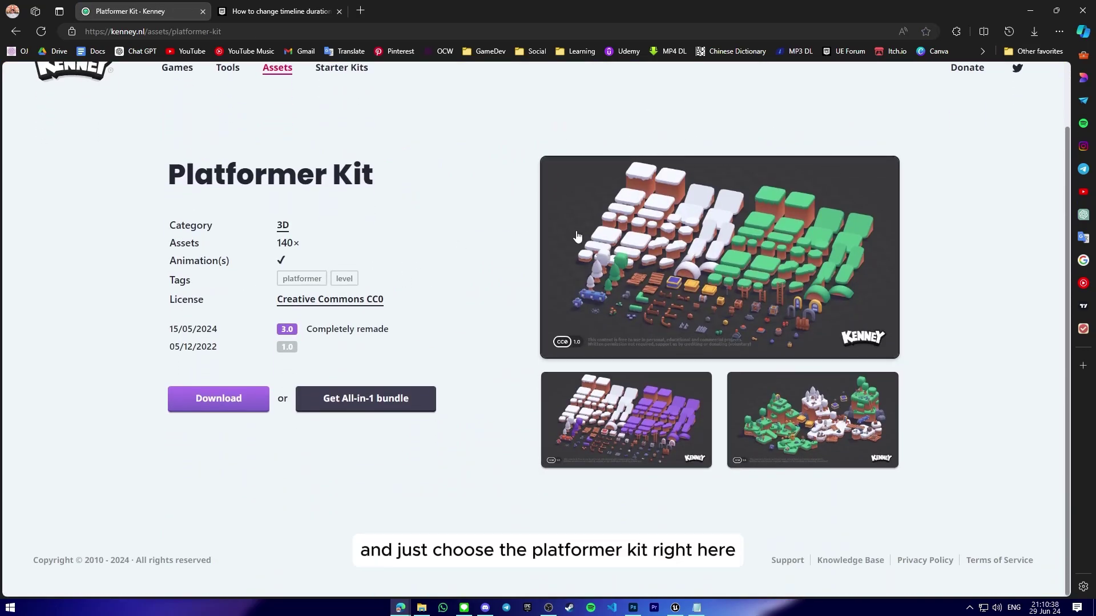
# - Download the Platformer Kit without making a donation
pyautogui.click(218, 398)
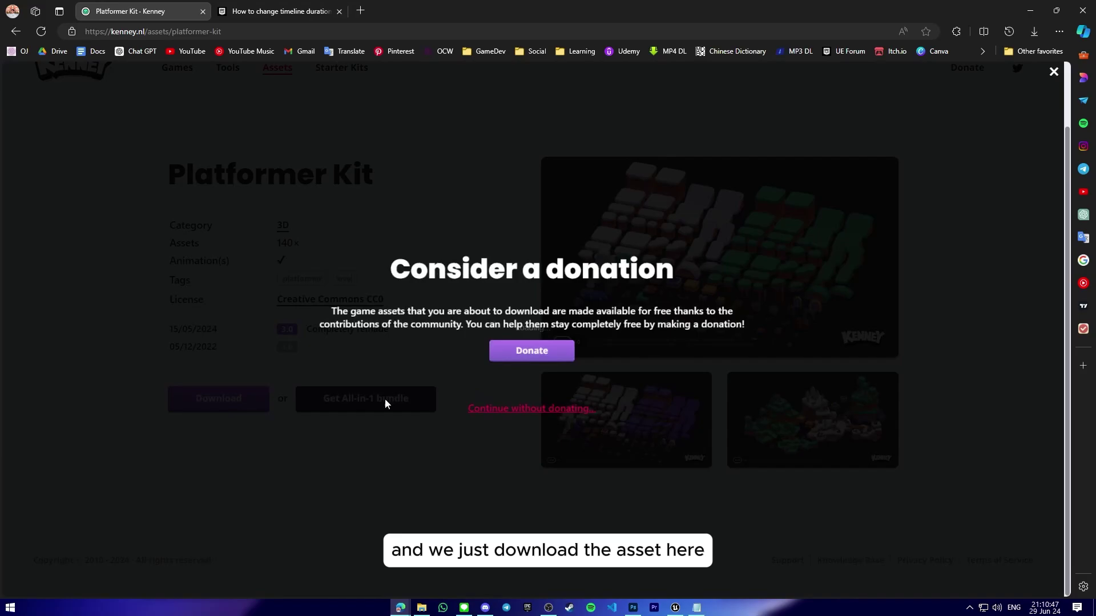
pyautogui.click(543, 413)
pyautogui.click(543, 355)
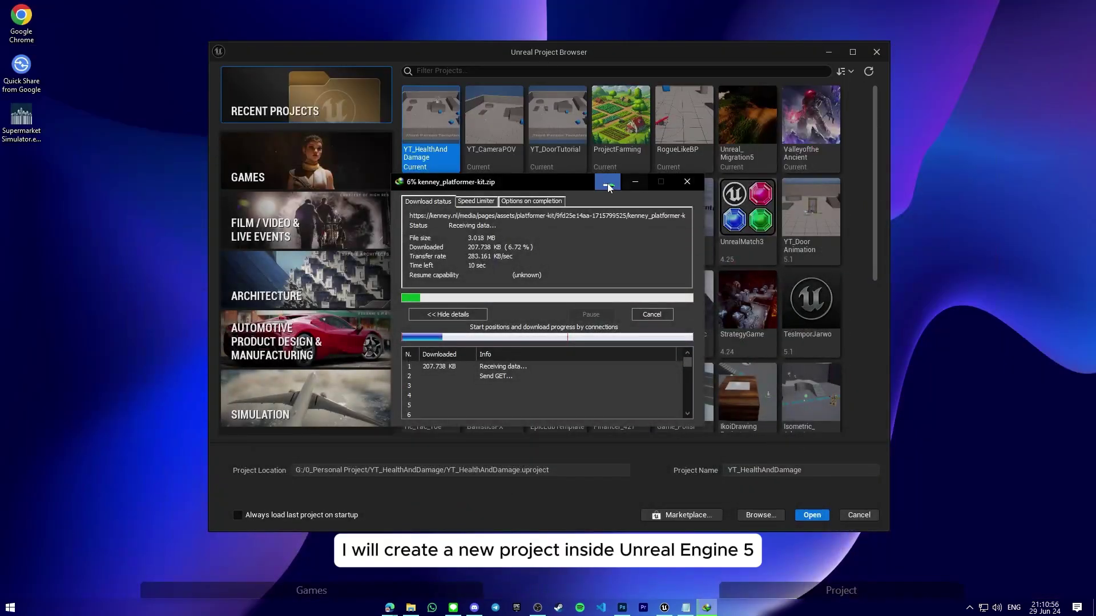
# - Create a Games project in Unreal Engine from the Third Person template with Blueprint, named yt_mOVINGPLATFORMd
pyautogui.moveTo(550, 175); pyautogui.dragTo(184, 80)
pyautogui.moveTo(530, 57); pyautogui.dragTo(559, 54)
pyautogui.click(348, 131)
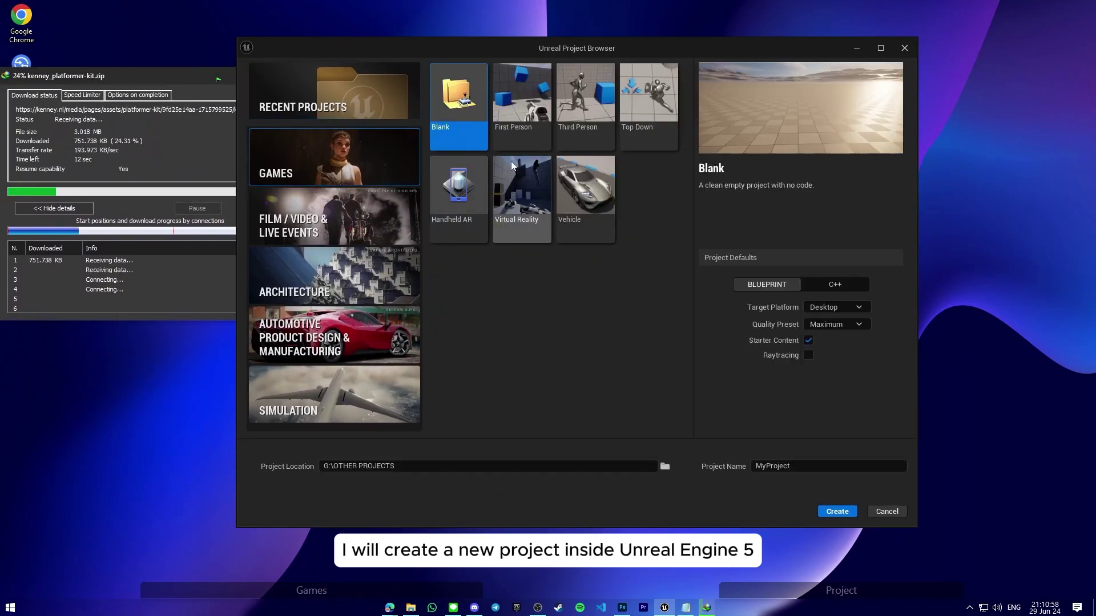
pyautogui.click(609, 128)
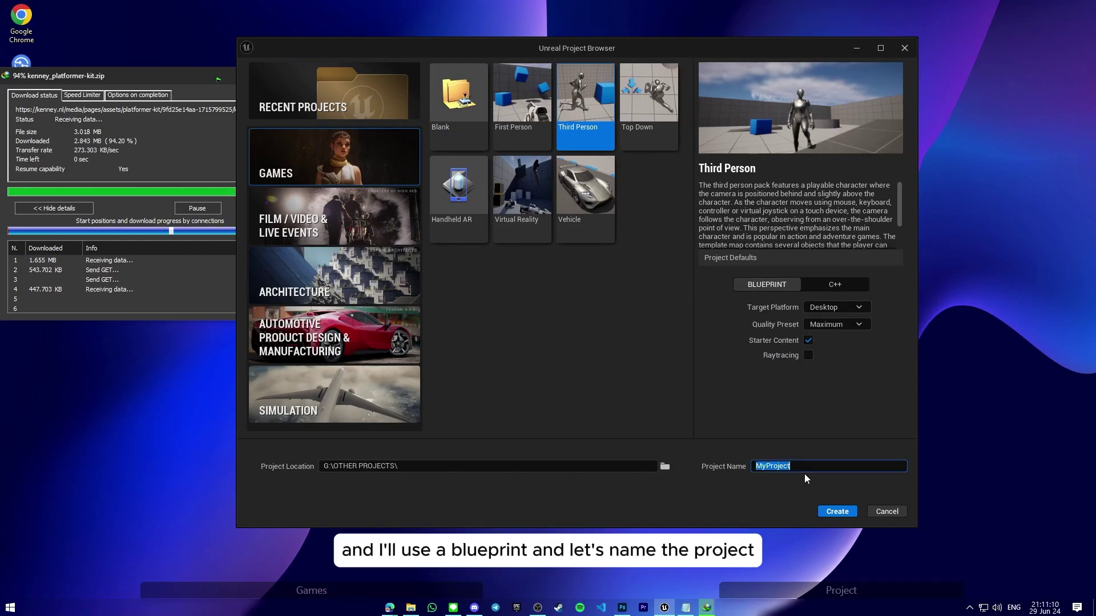
pyautogui.write('YT_')
pyautogui.write('MovingPlatform')
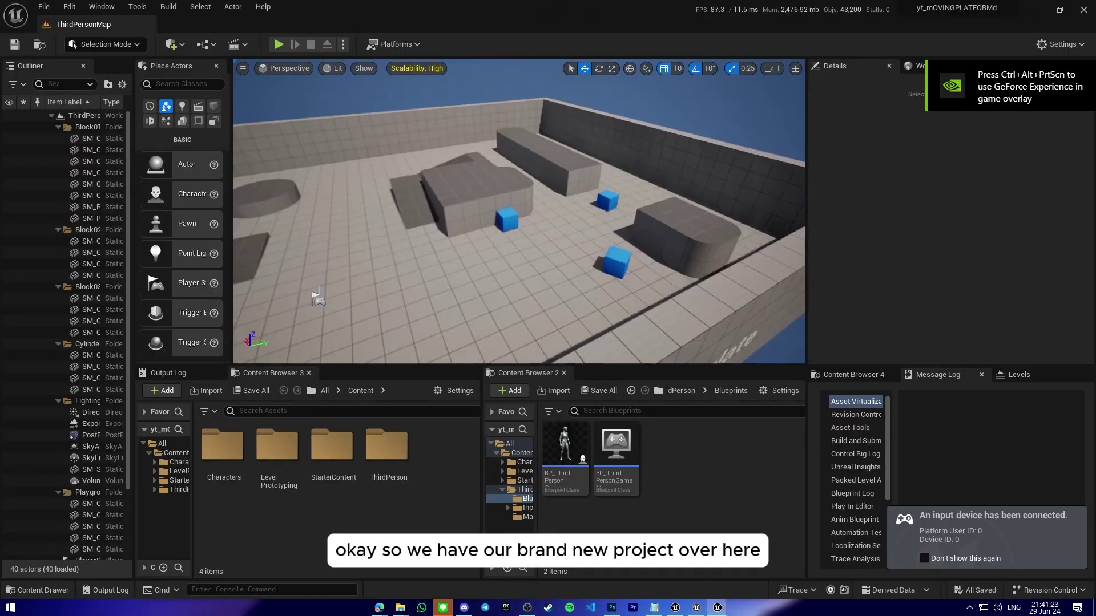
# - Play the level to try running and jumping with the third person character, and stop the session
pyautogui.click(278, 44)
pyautogui.click(489, 222)
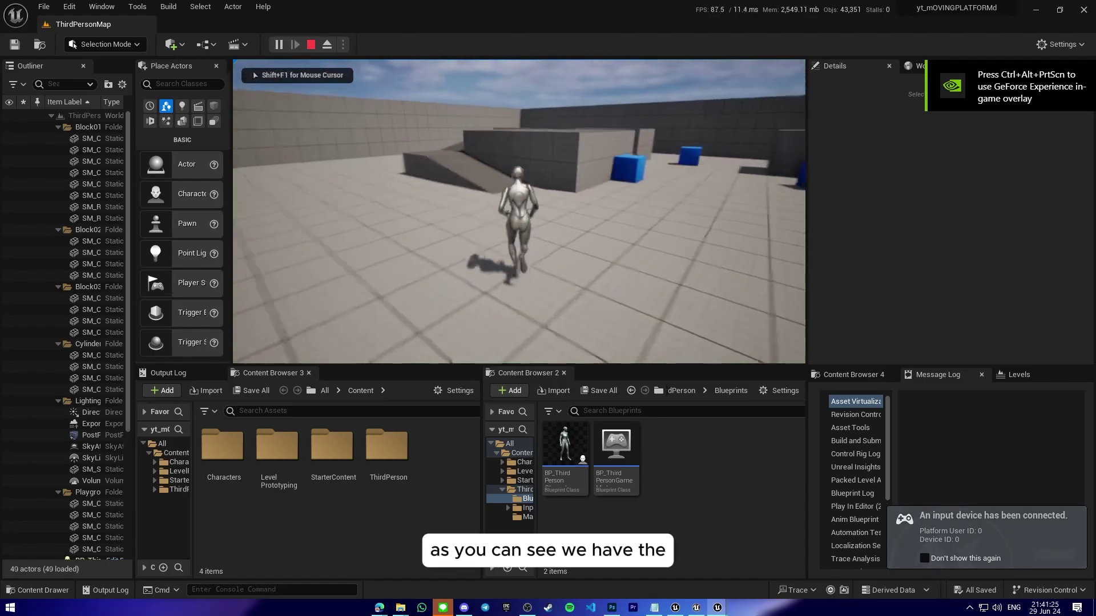
pyautogui.press('w')
pyautogui.press('space')
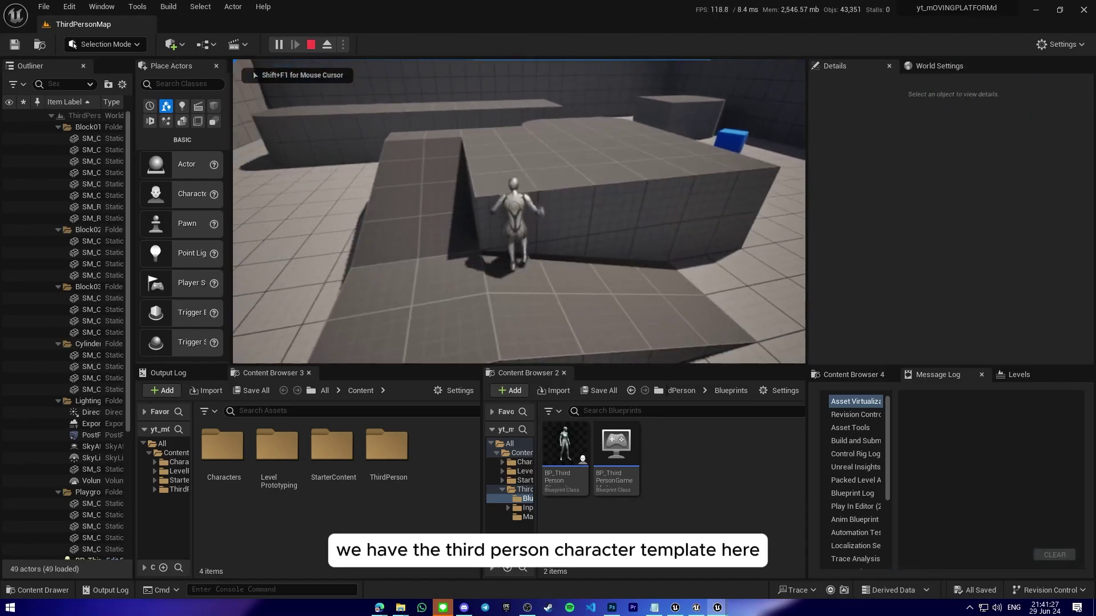
pyautogui.press('space')
pyautogui.press('space')
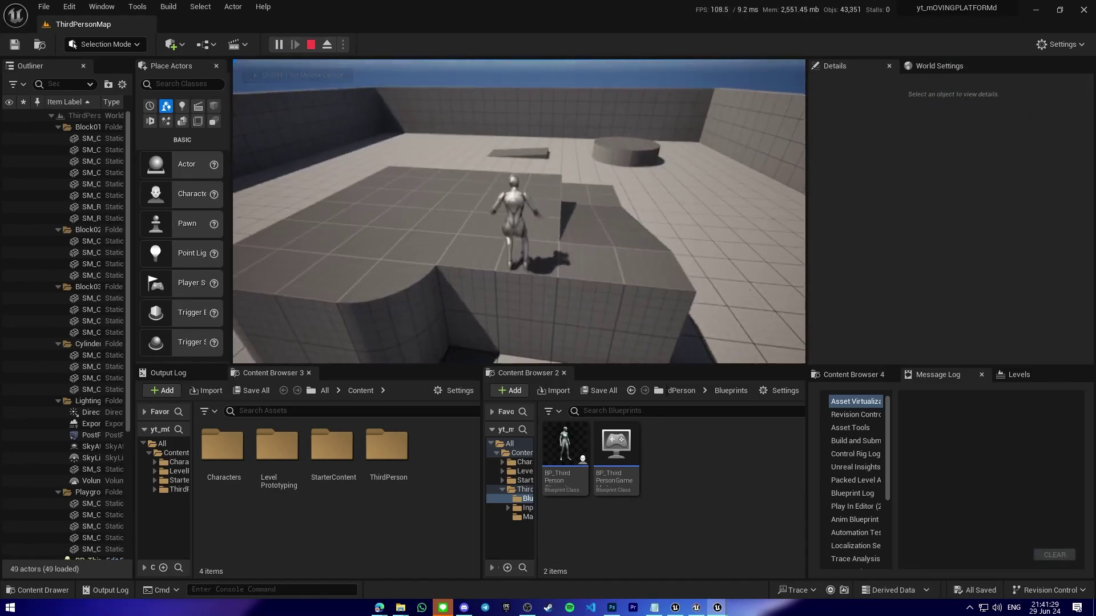
pyautogui.press('Escape')
# - Create a folder named KenneyAssets in the project's Content folder and open it
pyautogui.moveTo(582, 315)
pyautogui.mouseDown(button='right')
pyautogui.moveTo(513, 297)
pyautogui.moveTo(582, 315)
pyautogui.moveTo(582, 333)
pyautogui.mouseUp(button='right')
pyautogui.click(387, 457)
pyautogui.click(389, 521)
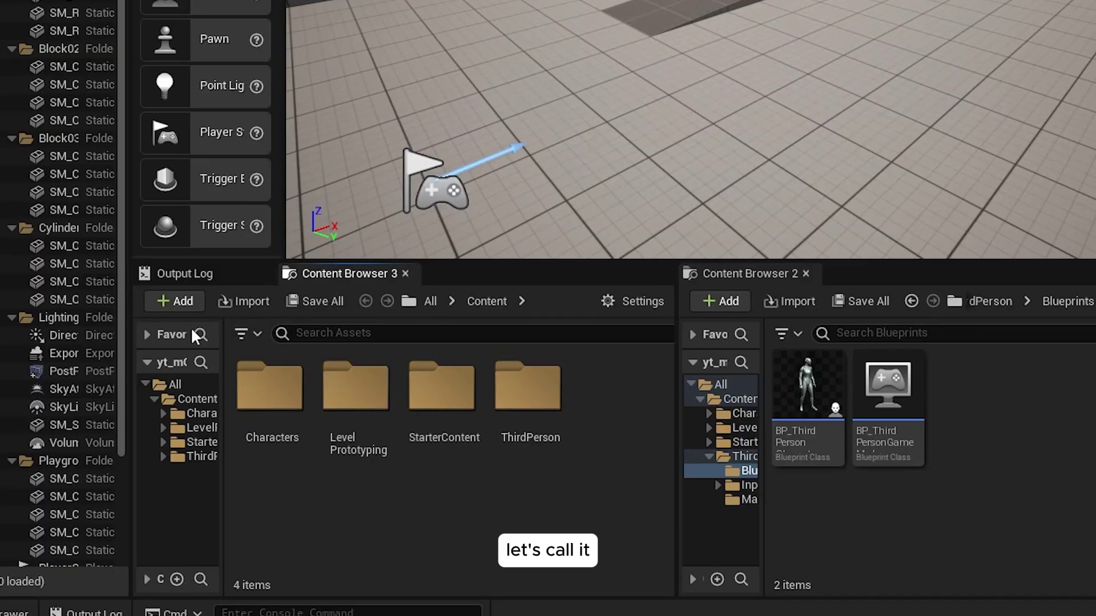
pyautogui.click(163, 390)
pyautogui.click(272, 63)
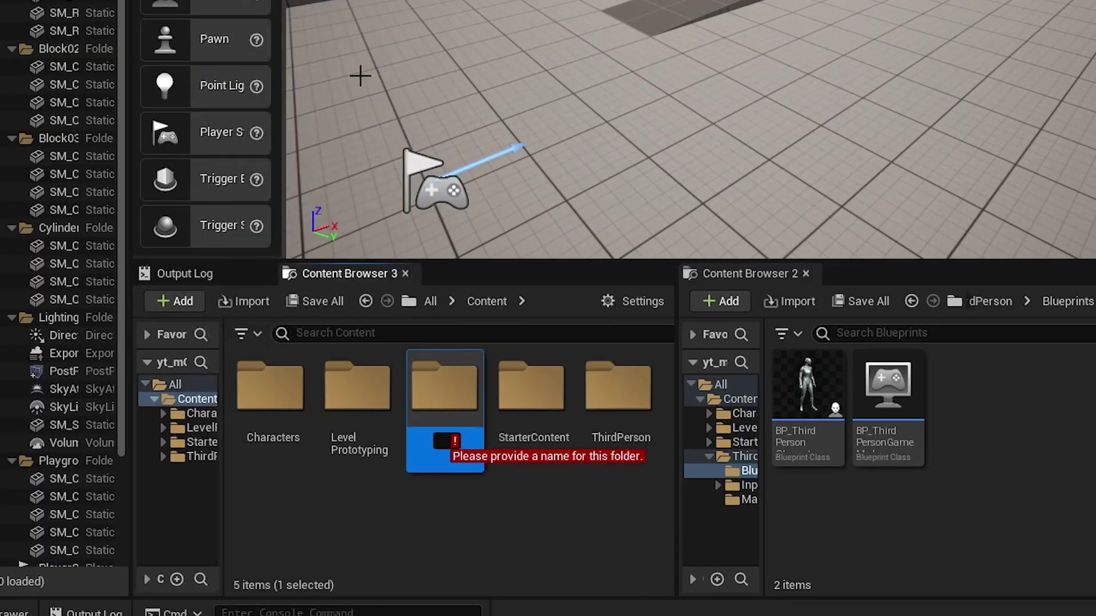
pyautogui.write('Ken')
pyautogui.write('neyAssets')
pyautogui.press('Return')
pyautogui.press('Return')
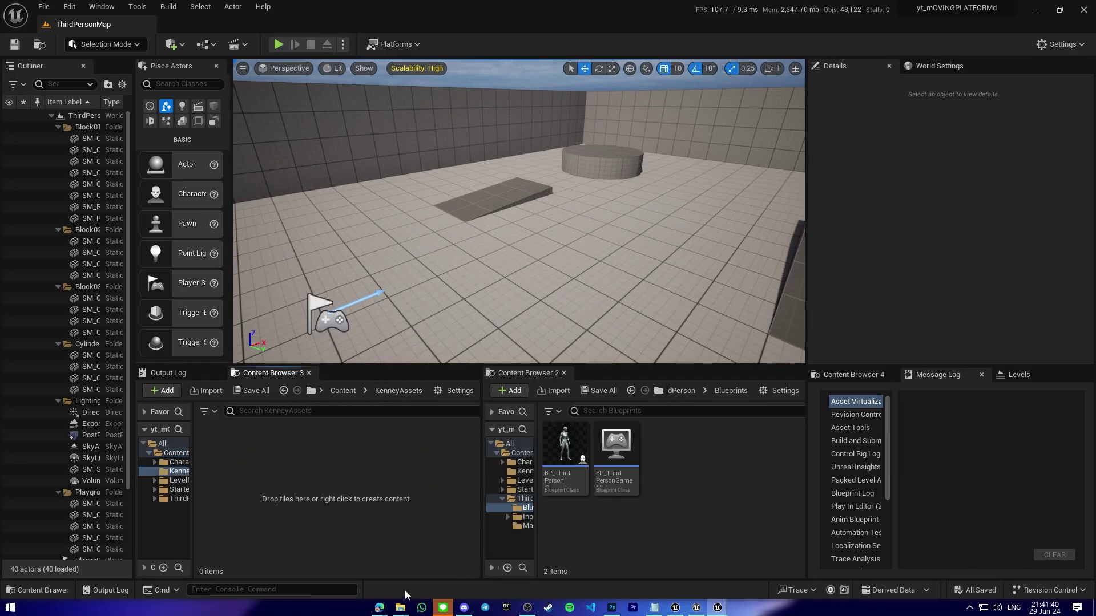
# - Switch to File Explorer and open the Models/FBX format folder of the extracted kenney_platformer-kit
pyautogui.moveTo(403, 604)
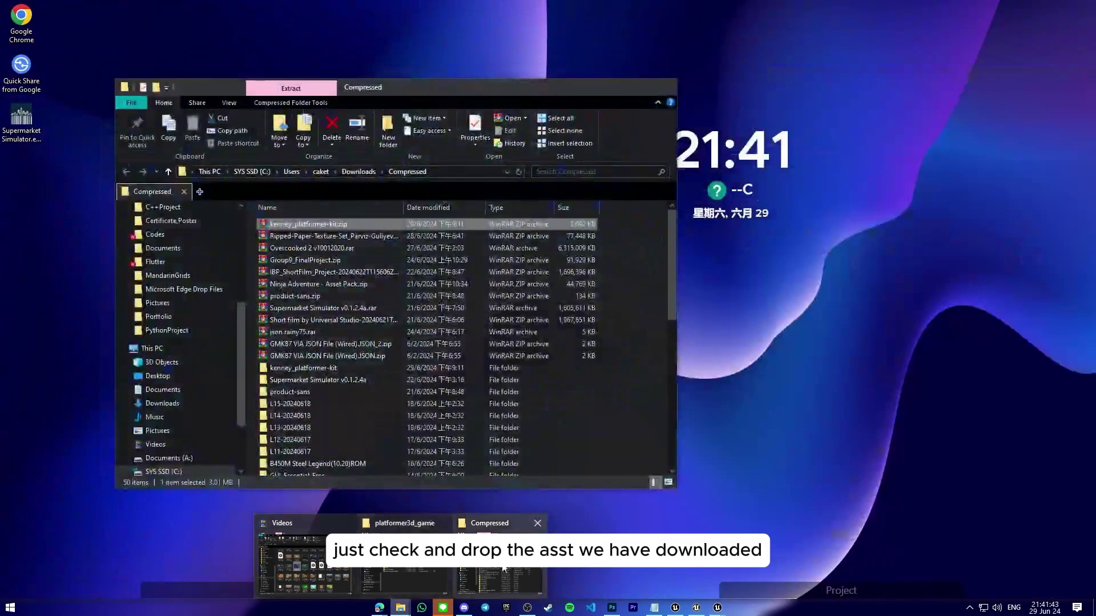
pyautogui.click(500, 567)
pyautogui.moveTo(441, 89); pyautogui.dragTo(544, 53)
pyautogui.doubleClick(434, 332)
pyautogui.doubleClick(458, 189)
pyautogui.doubleClick(458, 188)
pyautogui.scroll(-20, 742, 354)
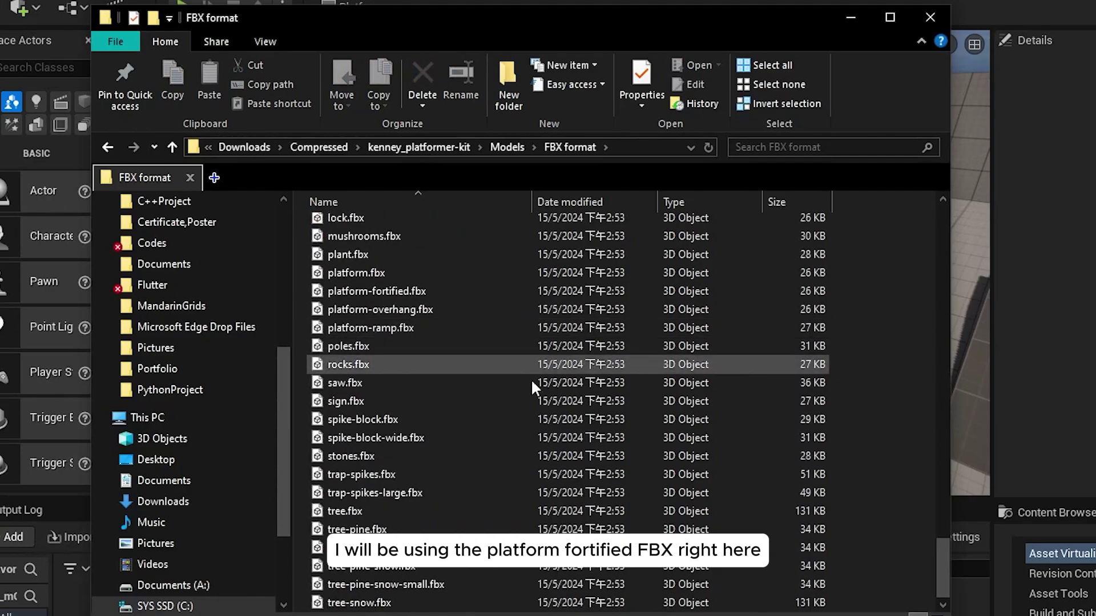
# - Import platform-fortified.fbx into the KenneyAssets folder with the default FBX options, using Import All
pyautogui.click(421, 289)
pyautogui.moveTo(423, 286); pyautogui.dragTo(263, 615)
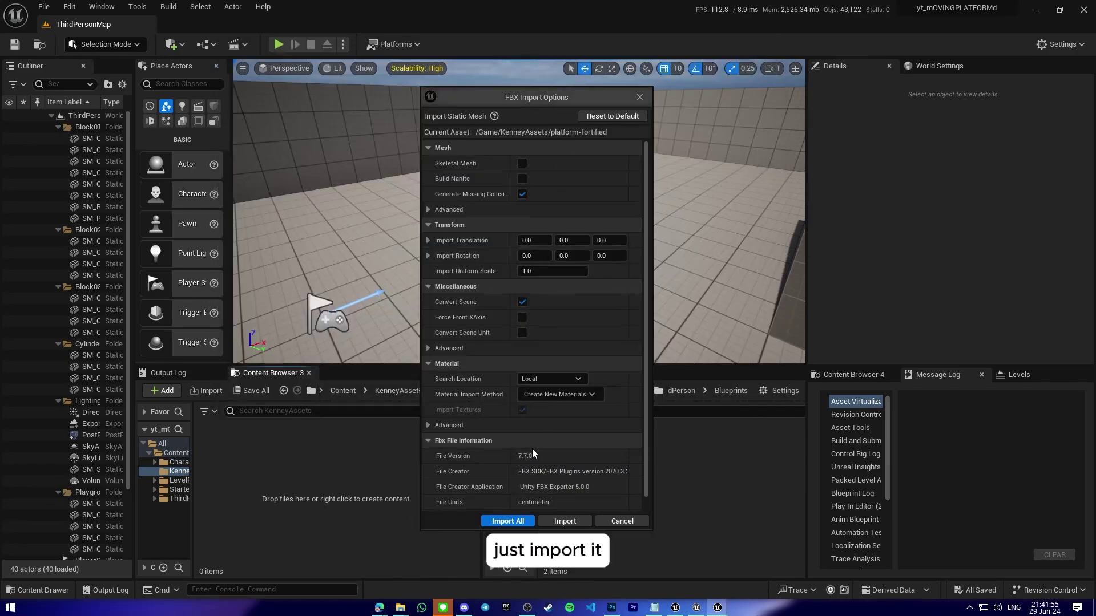
pyautogui.scroll(-1, 542, 411)
pyautogui.click(499, 522)
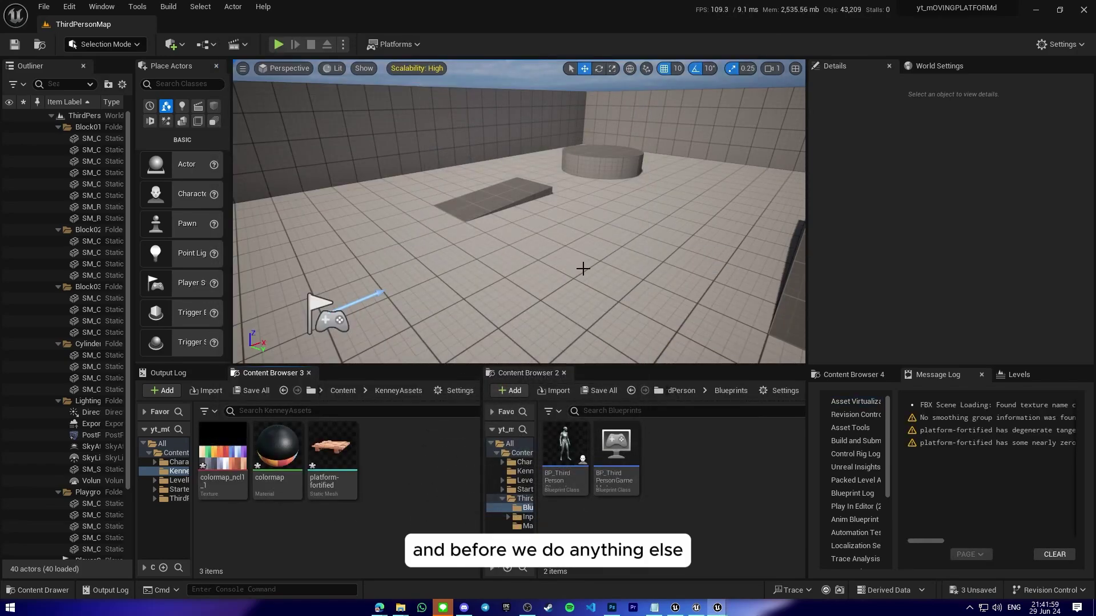
# - Open the platform-fortified static mesh for editing and maximize its editor window
pyautogui.scroll(-3, 583, 272)
pyautogui.click(332, 454)
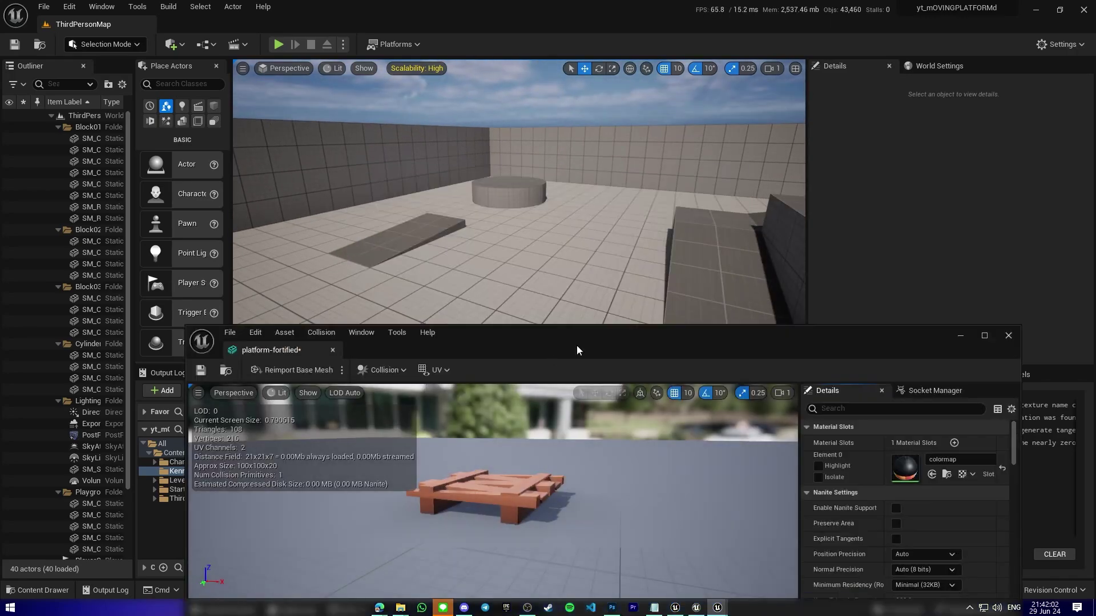
pyautogui.moveTo(576, 345); pyautogui.dragTo(718, 141)
pyautogui.doubleClick(717, 141)
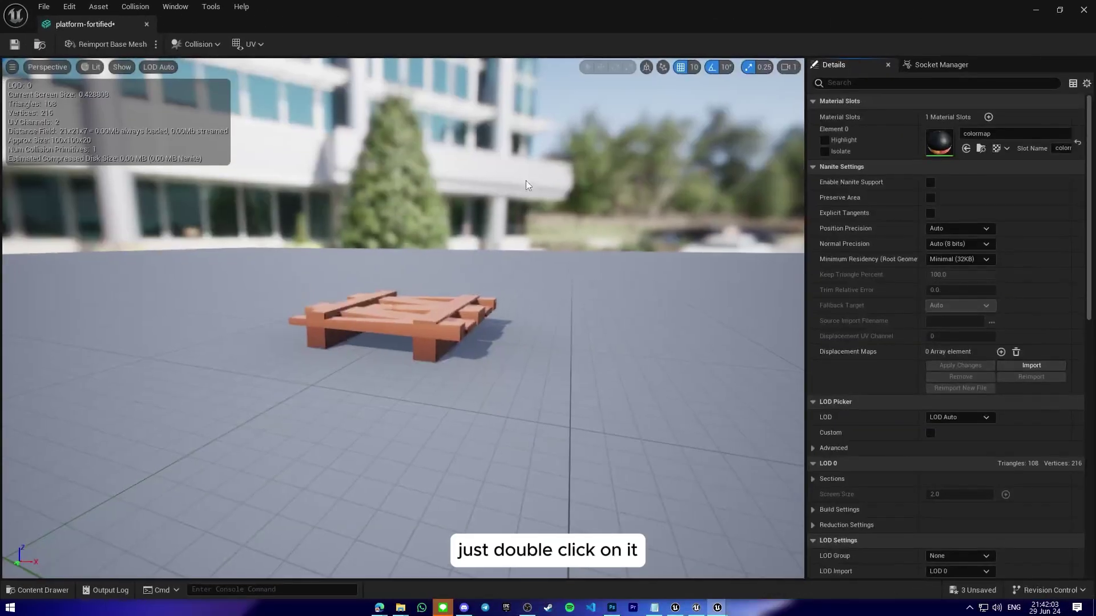
# - Display the platform mesh's simple collision in the preview and view it up close
pyautogui.scroll(5, 527, 189)
pyautogui.click(122, 66)
pyautogui.click(147, 228)
pyautogui.keyDown('alt'); pyautogui.moveTo(435, 268); pyautogui.dragTo(599, 225); pyautogui.keyUp('alt')
pyautogui.moveTo(111, 70); pyautogui.dragTo(134, 55)
# - Remove the platform mesh's existing collision and add a box simplified collision
pyautogui.click(135, 6)
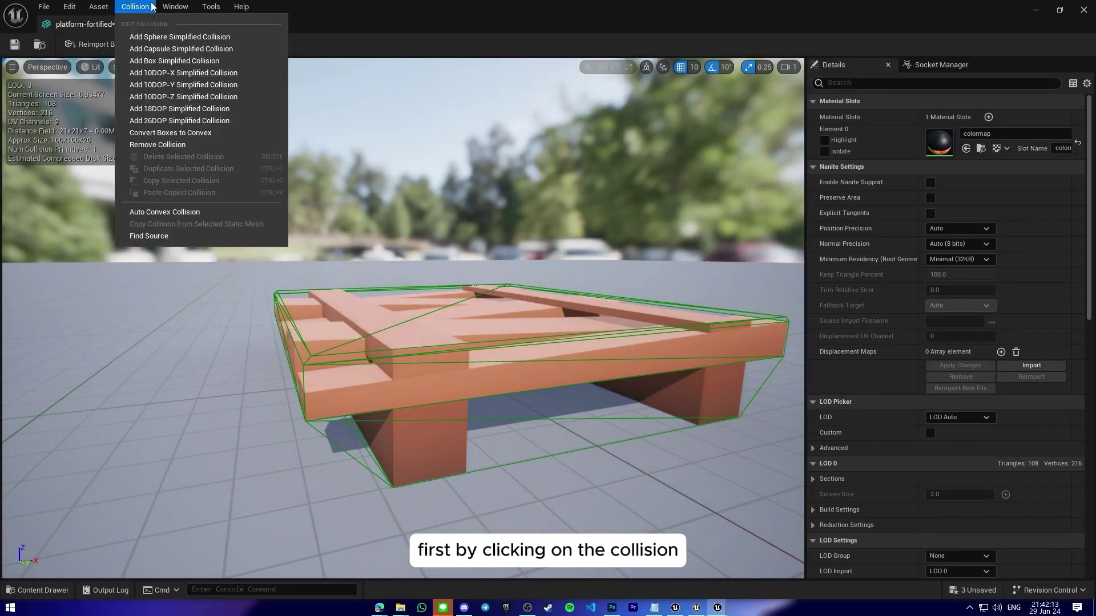
pyautogui.click(192, 146)
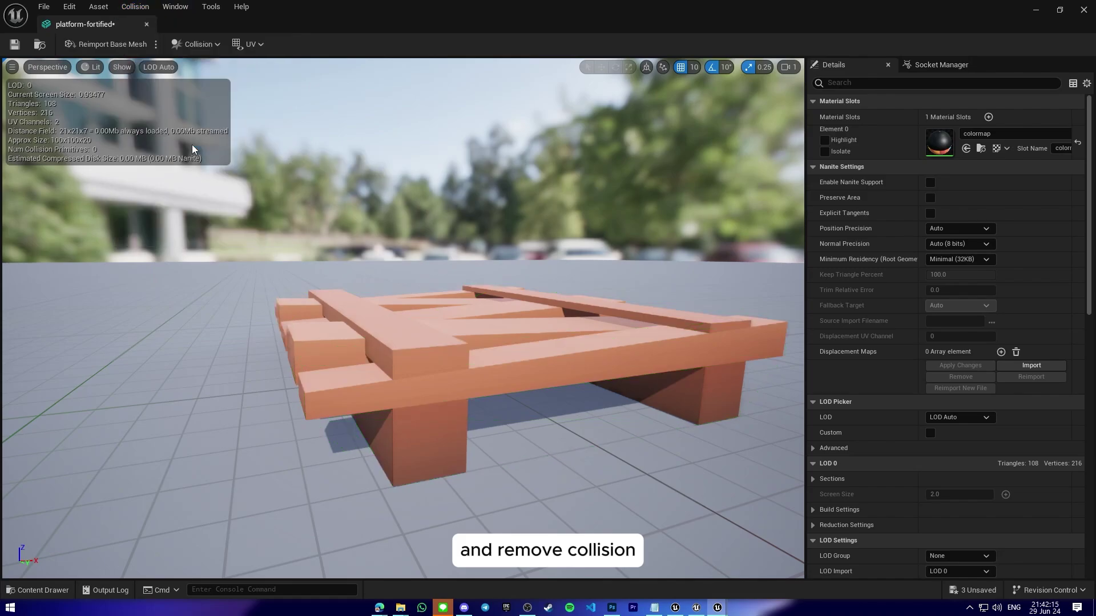
pyautogui.click(142, 8)
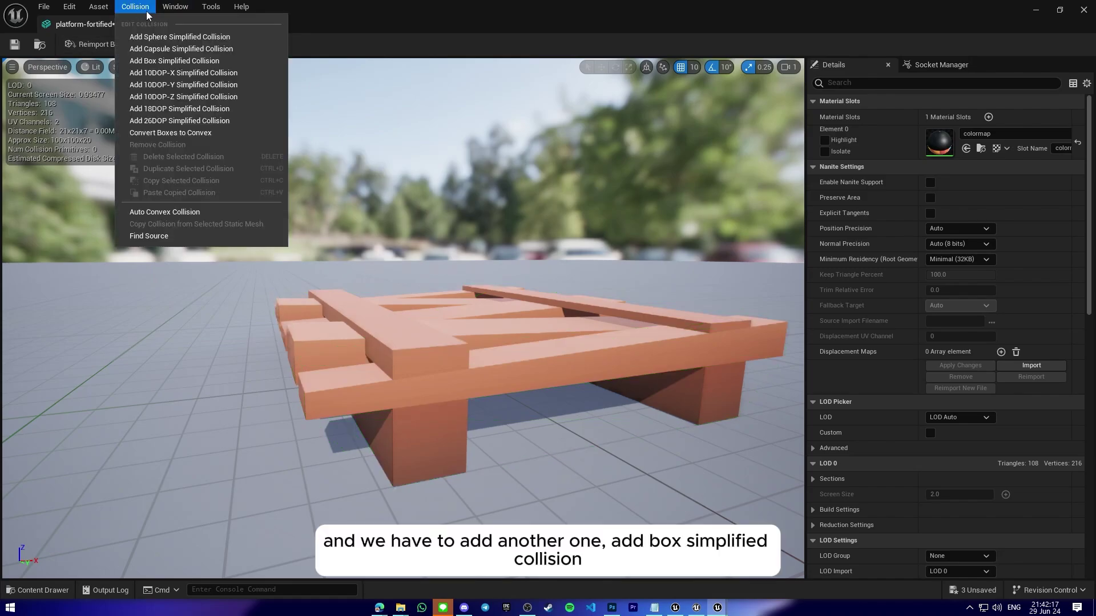
pyautogui.click(179, 61)
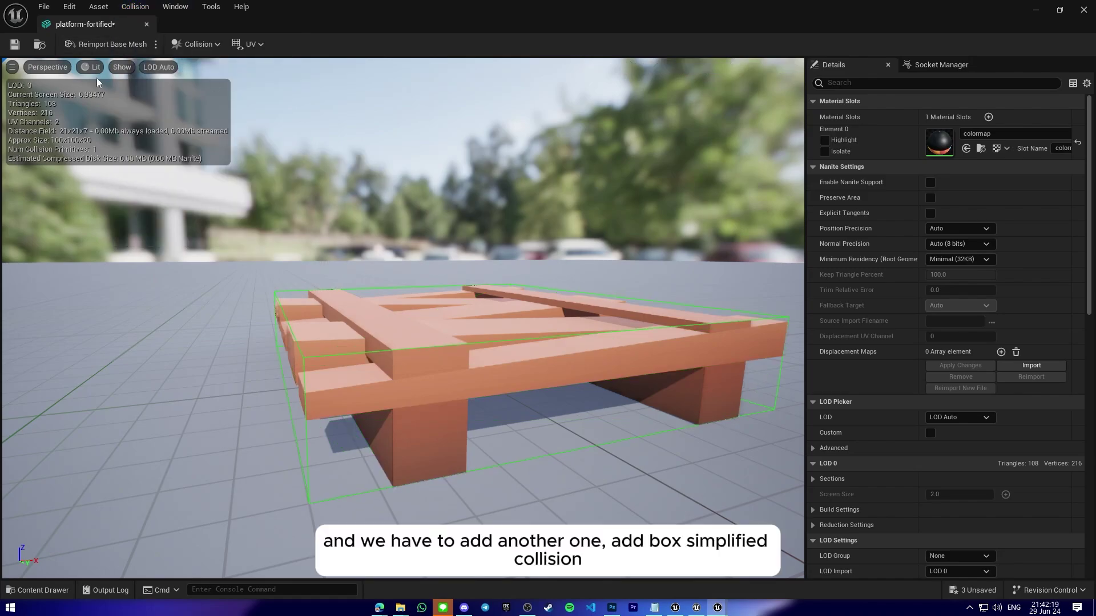
# - Close the mesh editor and save all unsaved assets, including colormap and colormap_ncl1_1
pyautogui.click(1084, 9)
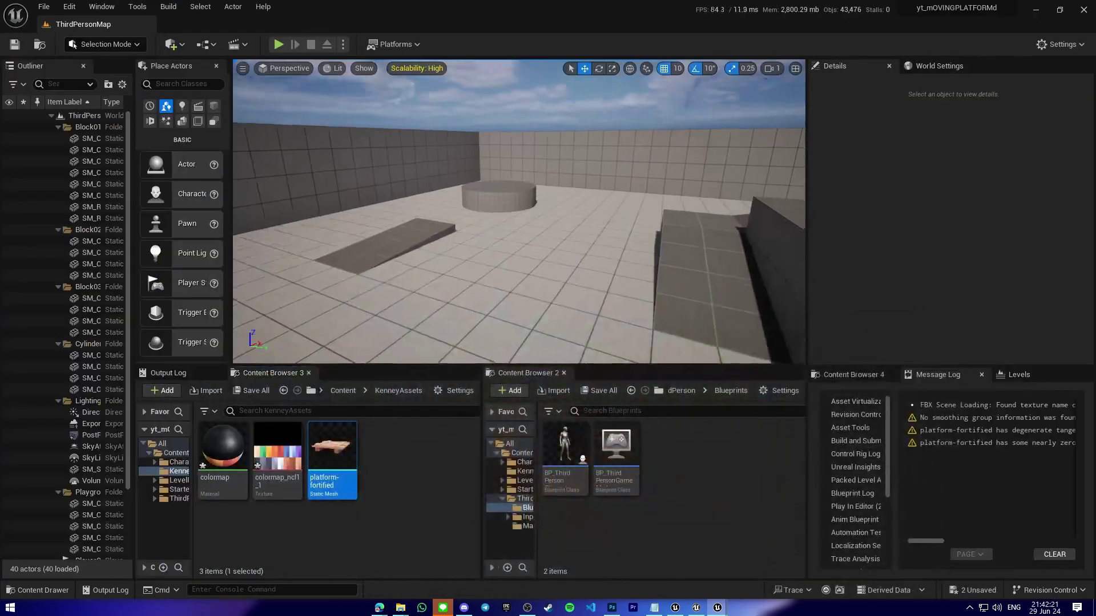
pyautogui.click(252, 391)
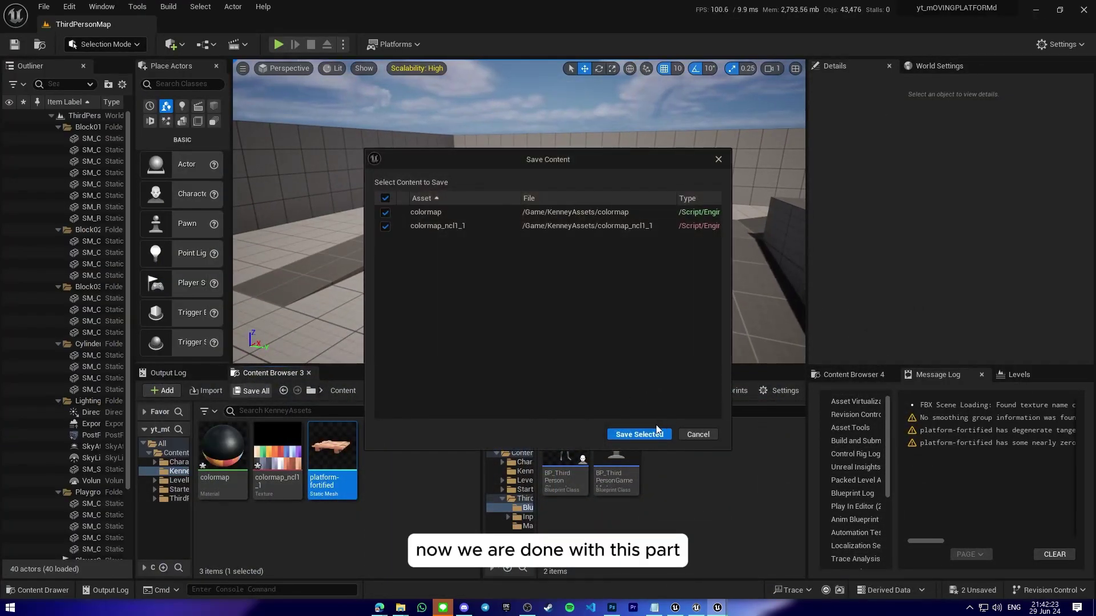
pyautogui.click(641, 433)
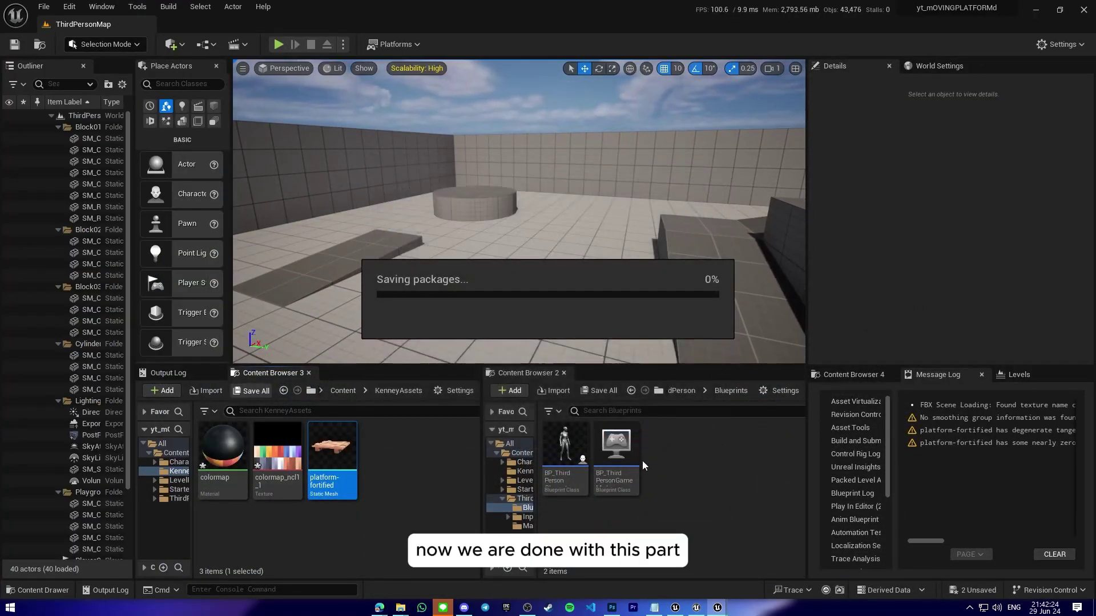
# - Create an Actor-based Blueprint Class named BP_MovingPlatform in the ThirdPerson Blueprints folder
pyautogui.rightClick(689, 467)
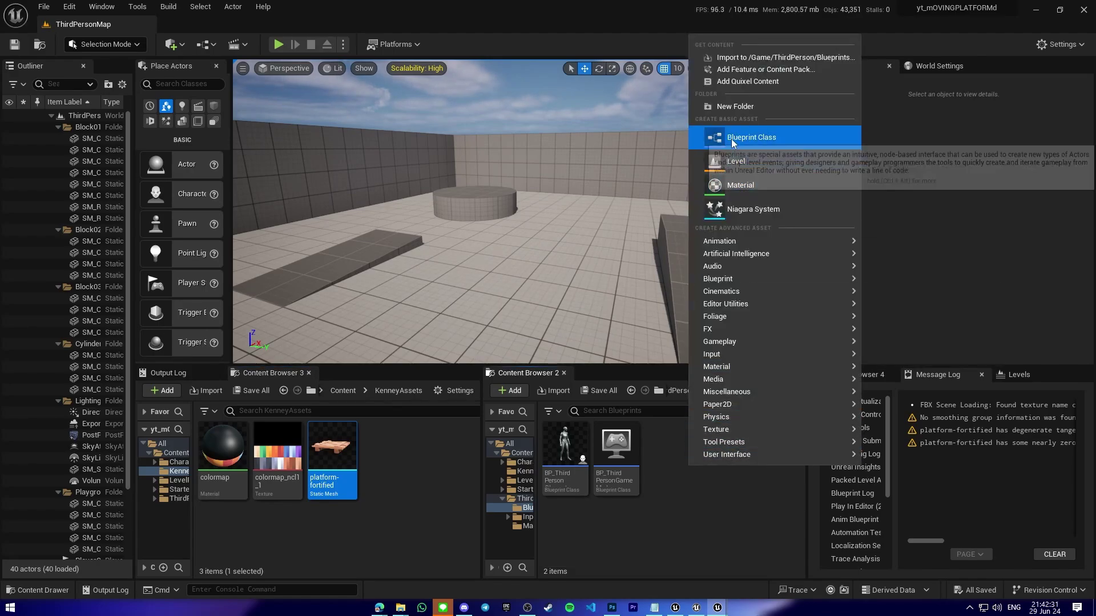
pyautogui.click(766, 139)
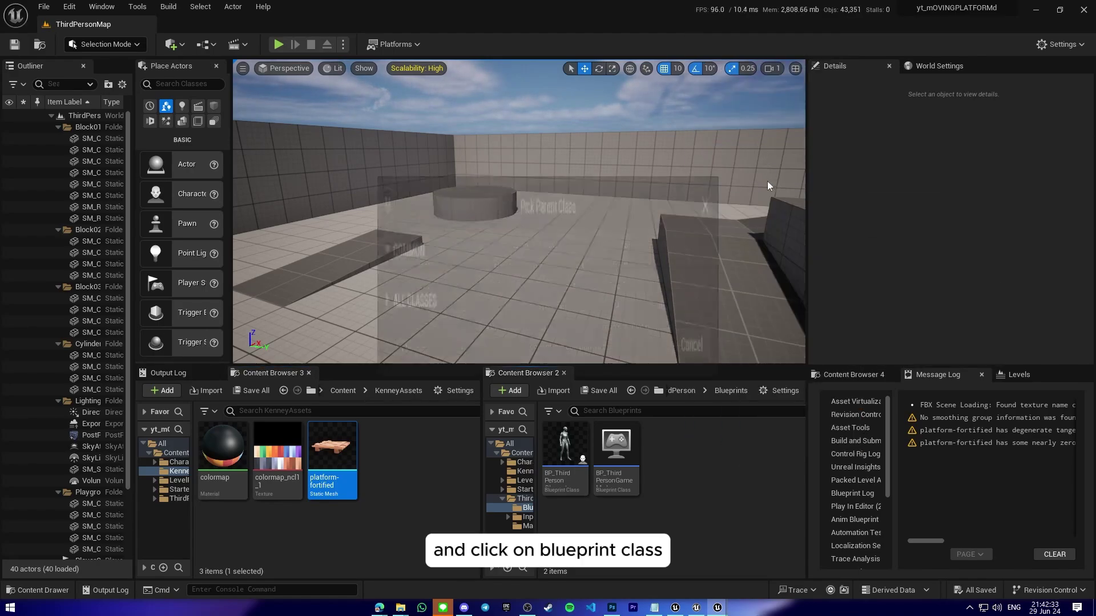
pyautogui.moveTo(521, 184); pyautogui.dragTo(525, 91)
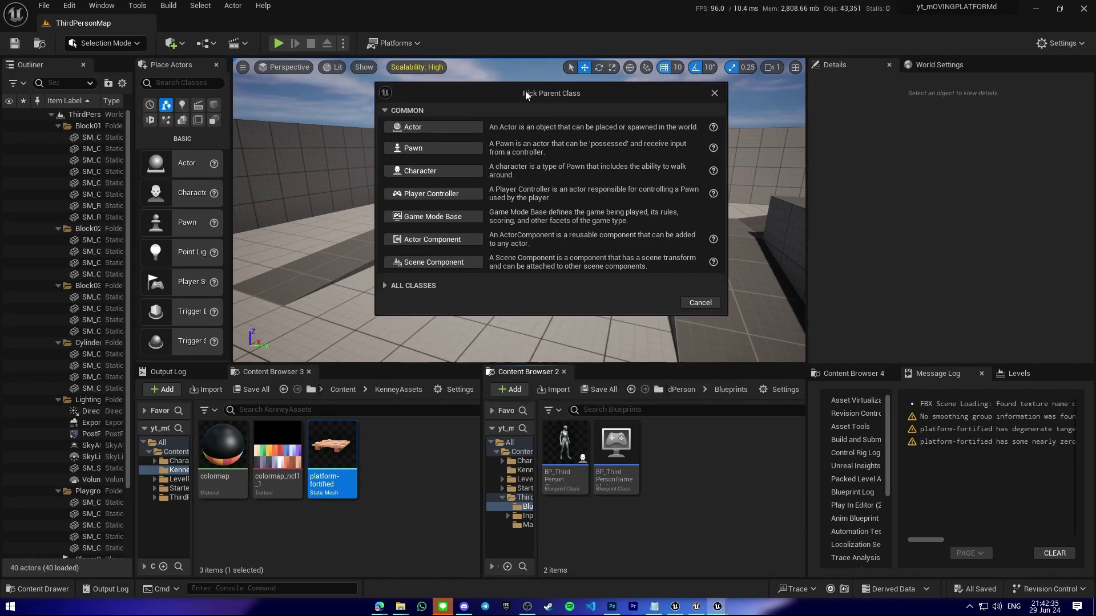
pyautogui.click(456, 129)
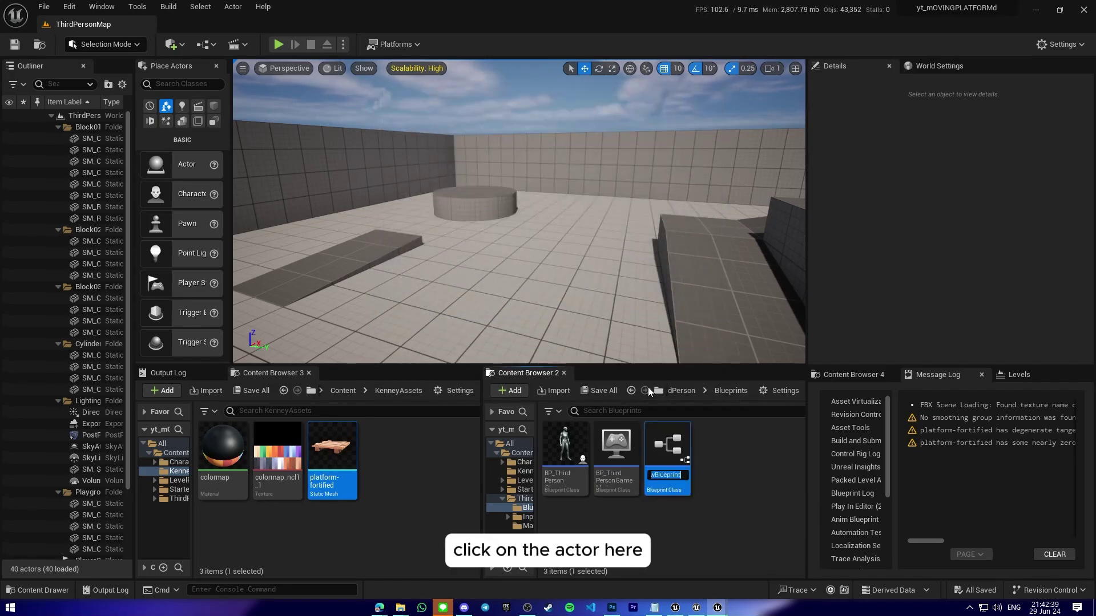
pyautogui.write('BP')
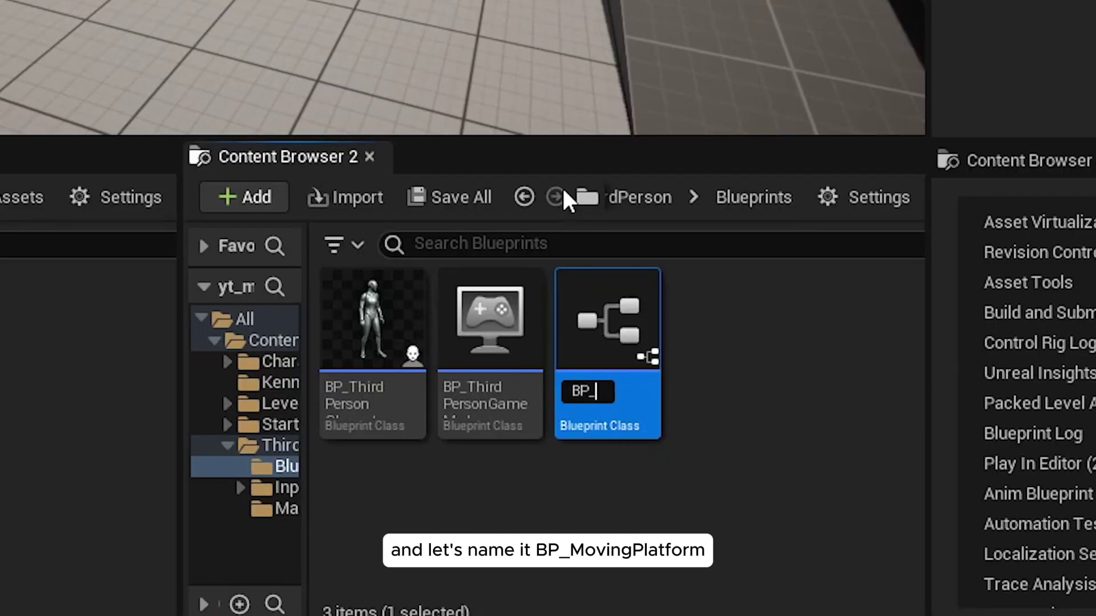
pyautogui.write('_P')
pyautogui.press('BackSpace')
pyautogui.write('MovingPlat')
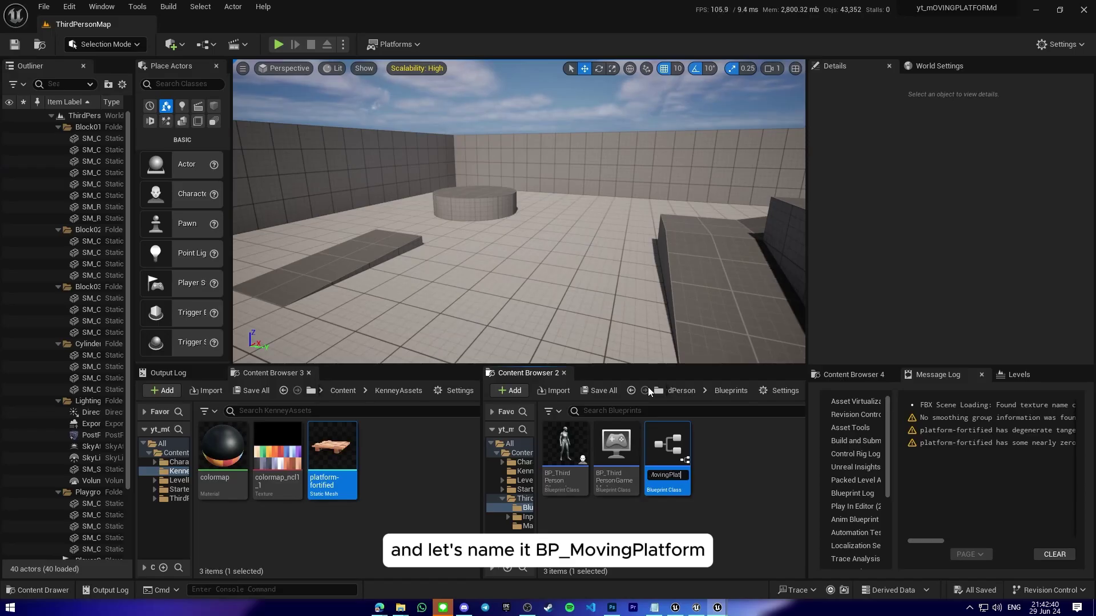
pyautogui.write('form')
pyautogui.press('Return')
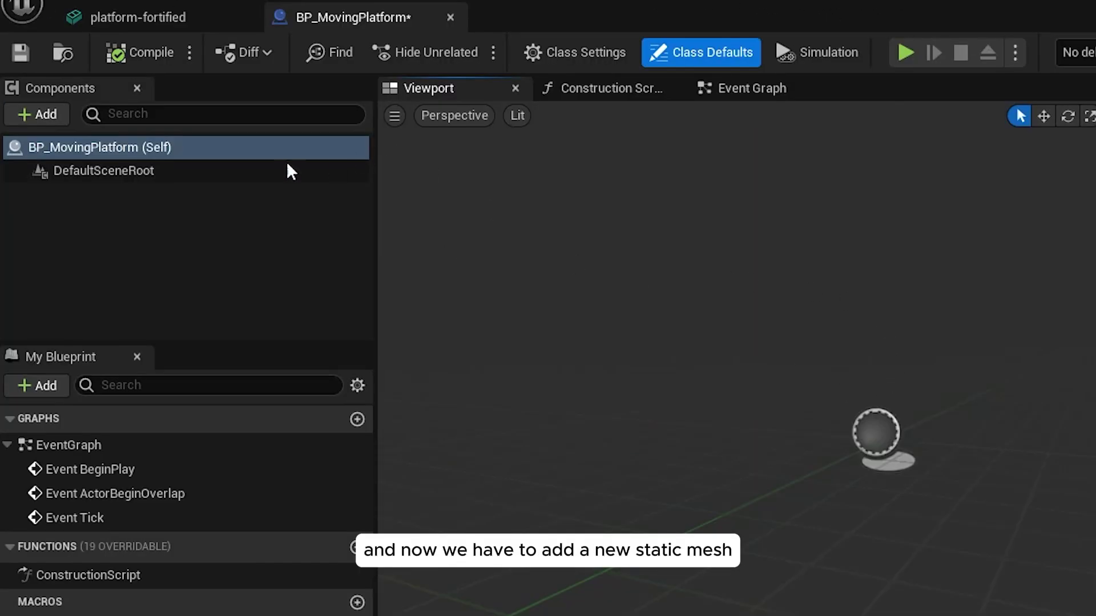
# - Add a Static Mesh component to BP_MovingPlatform, assign the platform-fortified mesh to it and compile the blueprint
pyautogui.click(37, 114)
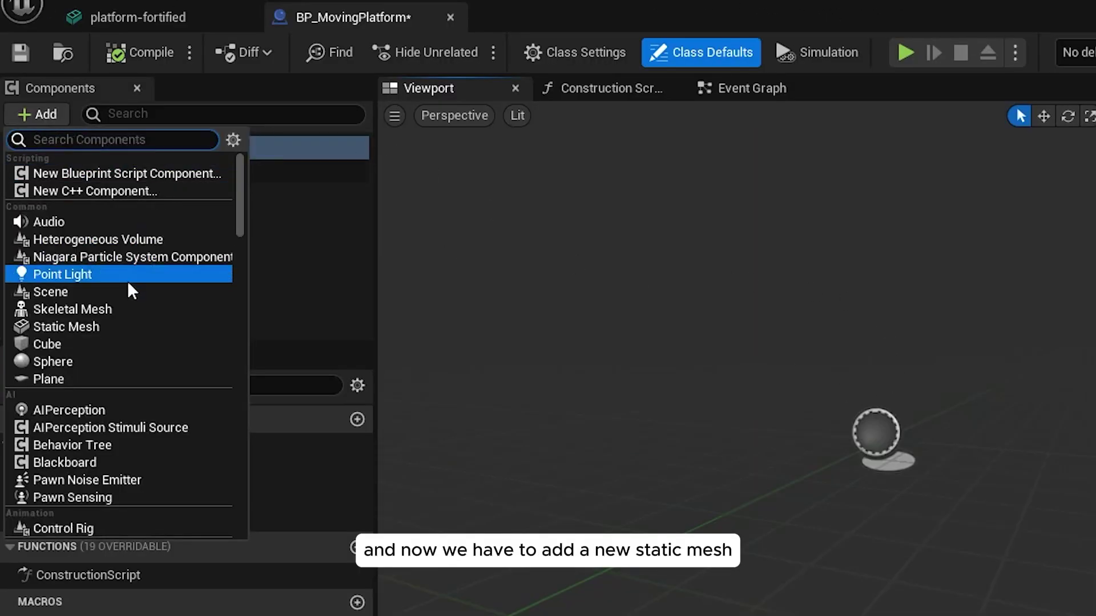
pyautogui.click(92, 326)
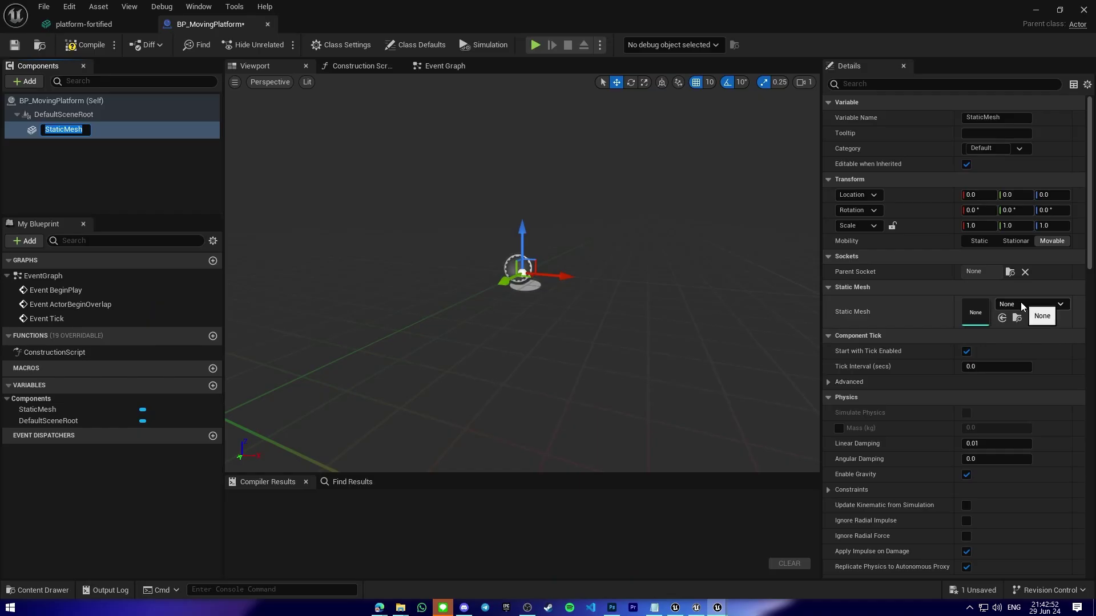
pyautogui.click(1027, 305)
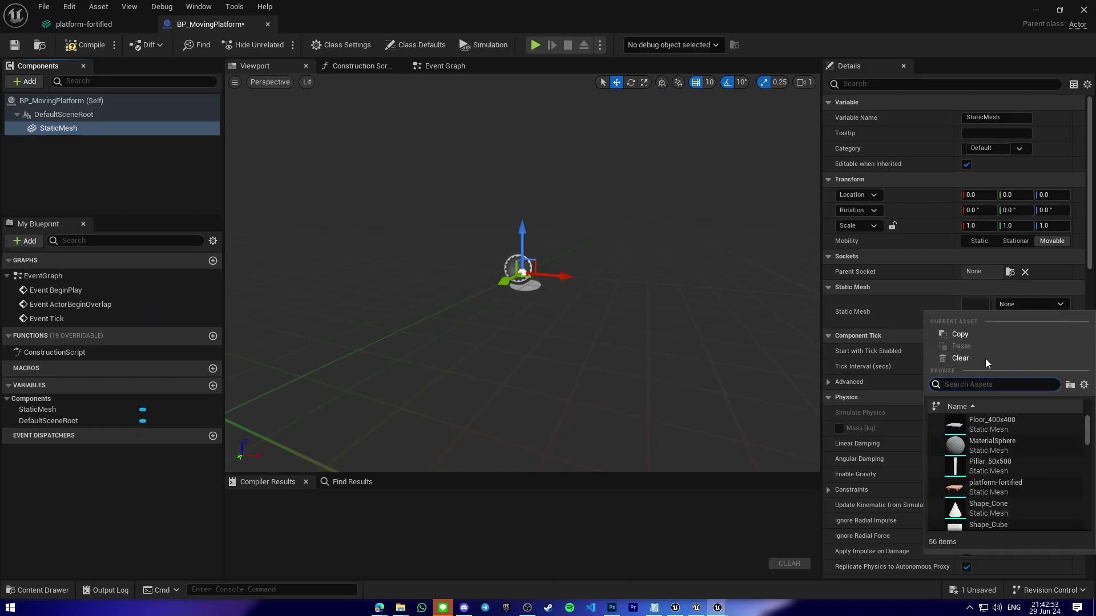
pyautogui.click(877, 318)
pyautogui.moveTo(876, 9); pyautogui.dragTo(751, 12)
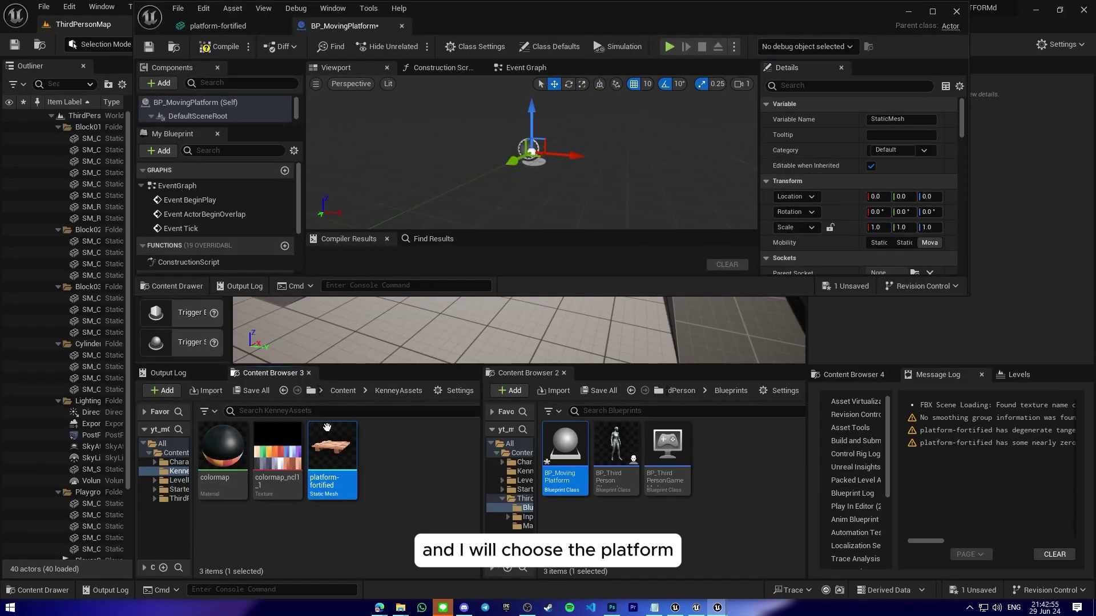
pyautogui.doubleClick(628, 8)
pyautogui.click(1002, 317)
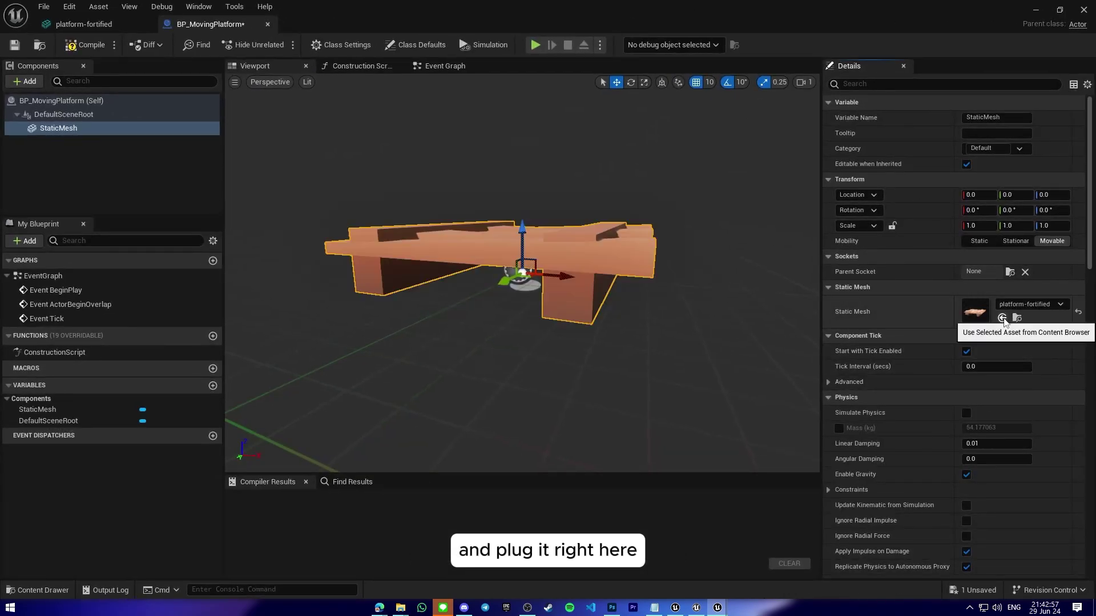
pyautogui.scroll(-4, 592, 236)
pyautogui.click(85, 45)
# - Place a BP_MovingPlatform actor on the level floor, in the open area near the ramp
pyautogui.click(1037, 10)
pyautogui.moveTo(649, 242); pyautogui.dragTo(582, 274, button='right')
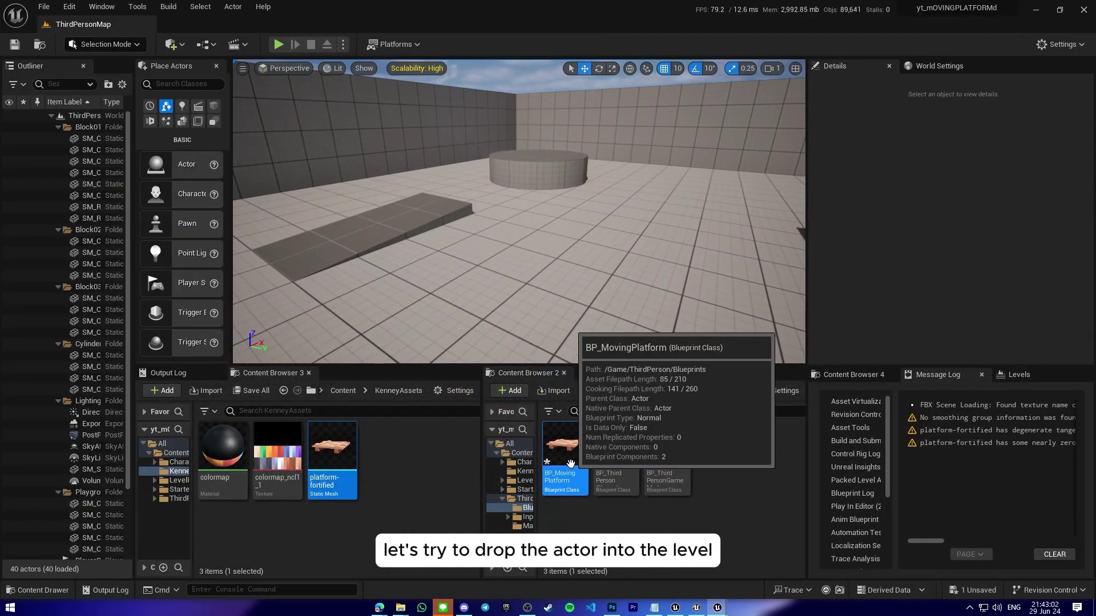
pyautogui.moveTo(564, 456); pyautogui.dragTo(508, 280)
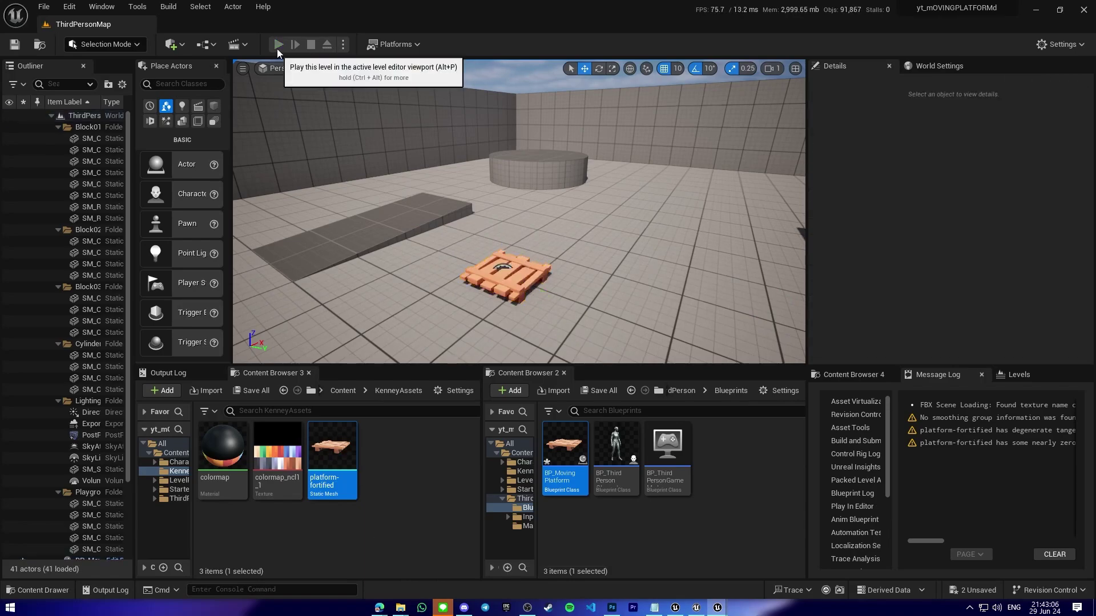
# - Play-test the level, running the character up to the platform to judge its size, and stop the session
pyautogui.click(277, 47)
pyautogui.press('w')
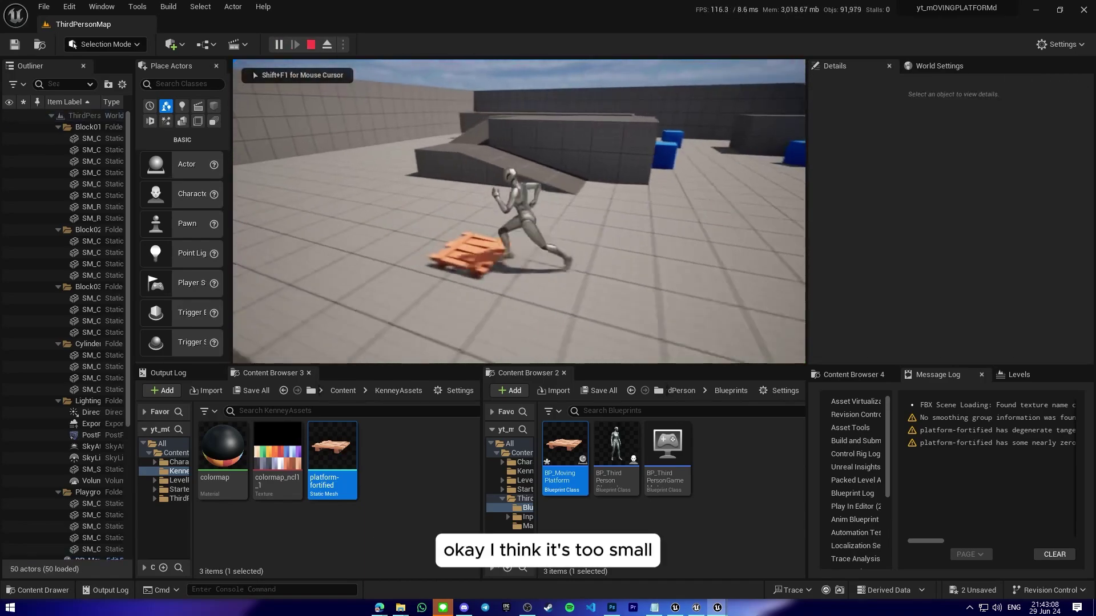
pyautogui.press('d')
pyautogui.press('Escape')
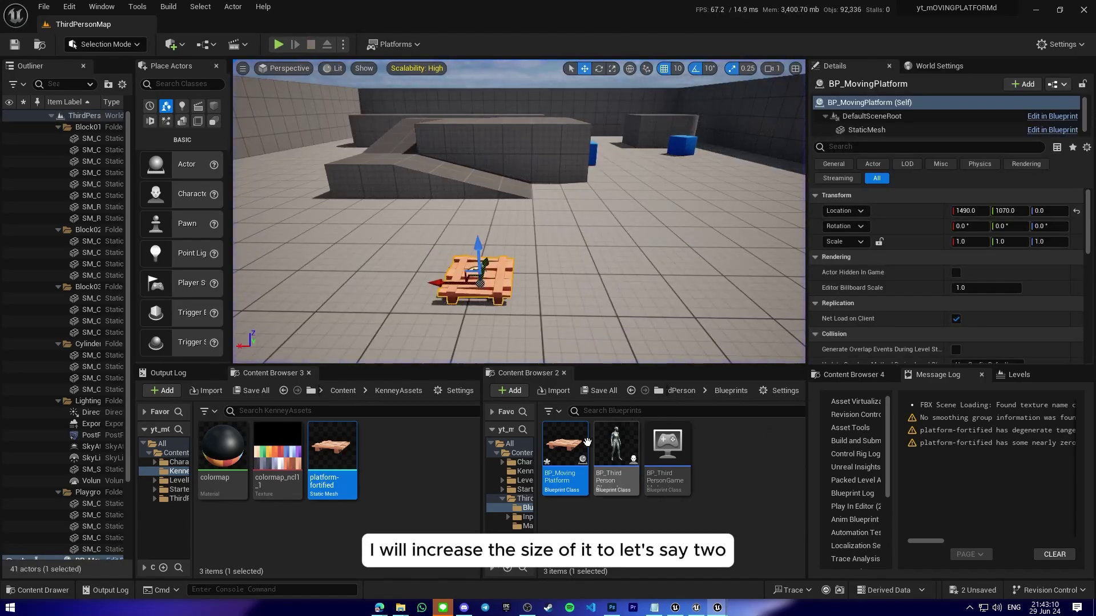
# - Set the scale of BP_MovingPlatform's StaticMesh component uniformly to 2.0 on all axes
pyautogui.doubleClick(565, 457)
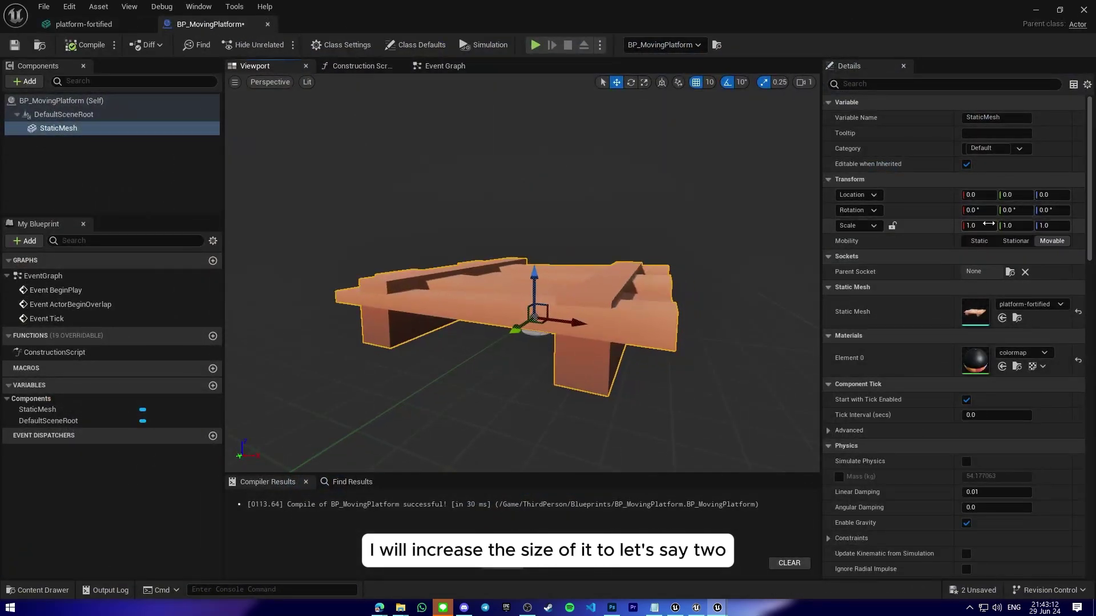
pyautogui.click(972, 230)
pyautogui.write('2')
pyautogui.press('Return')
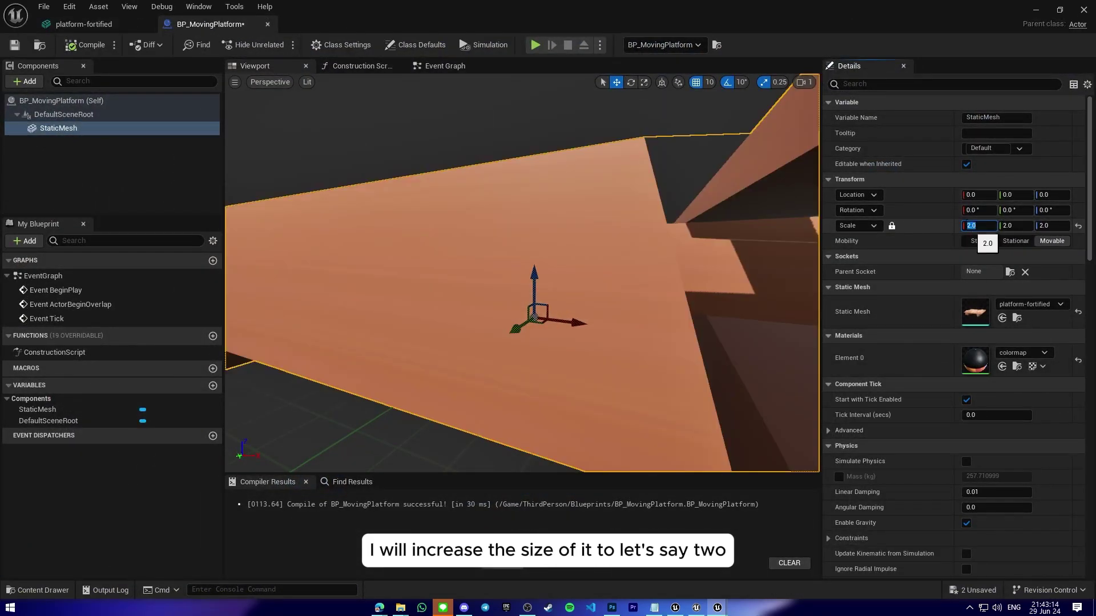
# - Play-test the level, moving the character around the enlarged platform to check its size, and stop the session
pyautogui.click(1032, 9)
pyautogui.hotkey('alt', 'p')
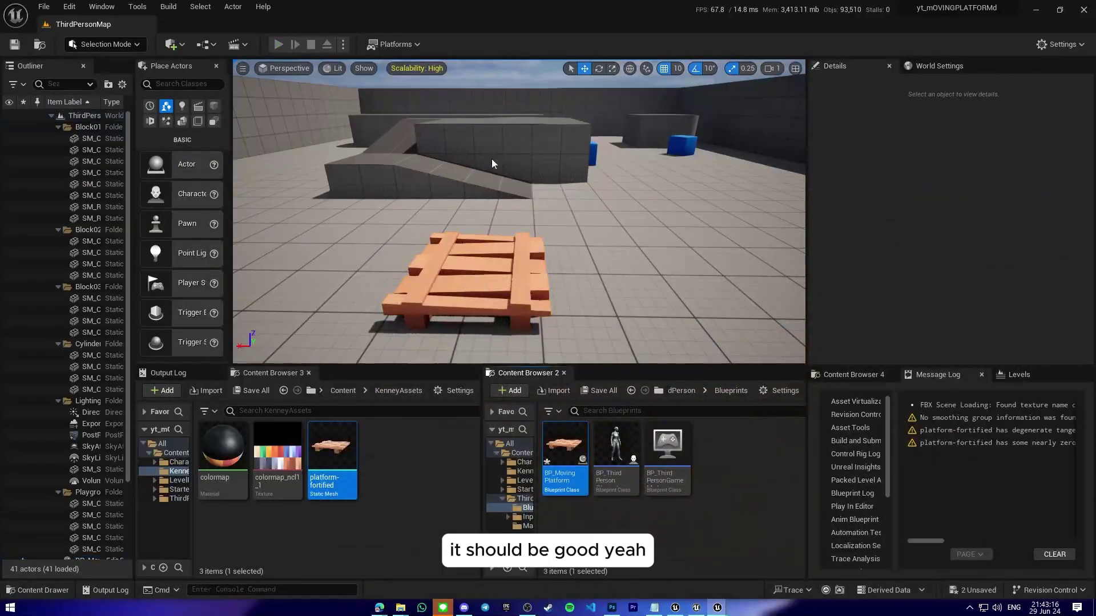
pyautogui.press('w')
pyautogui.press('a')
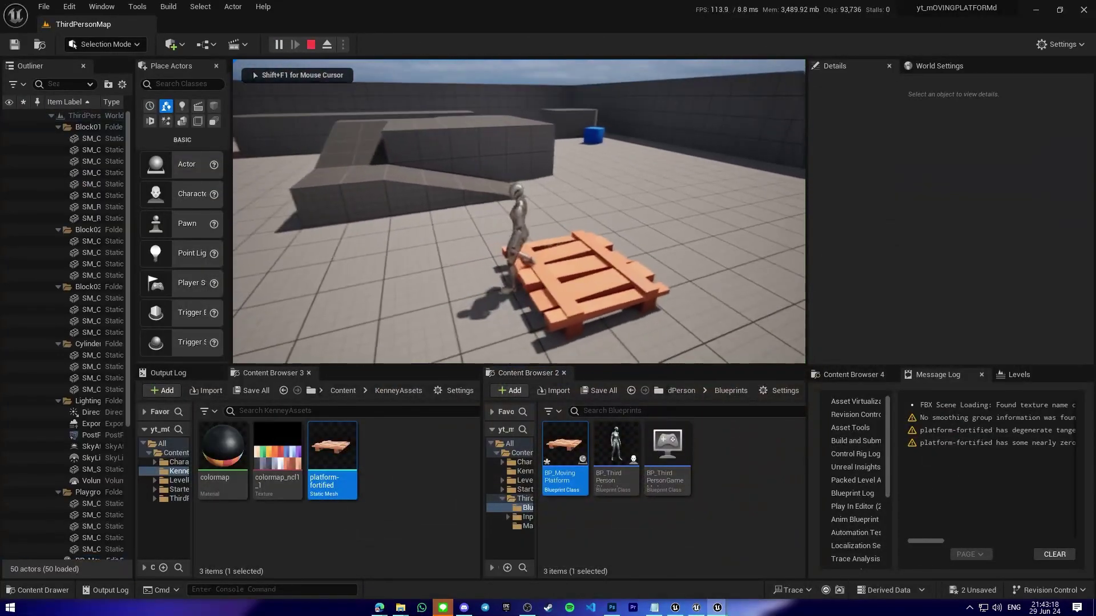
pyautogui.press('d')
pyautogui.press('a')
pyautogui.press('d')
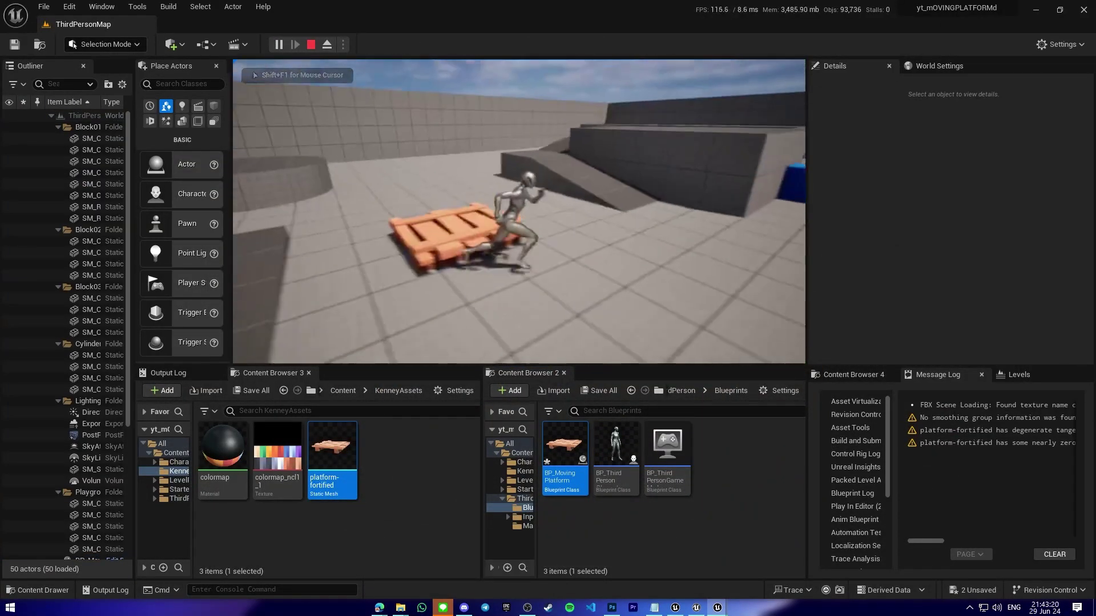
pyautogui.press('s')
pyautogui.press('Escape')
# - Add an Interp To Movement component to the BP_MovingPlatform blueprint
pyautogui.hotkey('alt', 'Tab')
pyautogui.click(469, 182)
pyautogui.press('s')
pyautogui.moveTo(495, 169); pyautogui.dragTo(651, 177, button='right')
pyautogui.press('a')
pyautogui.press('a')
pyautogui.moveTo(274, 169); pyautogui.dragTo(353, 169, button='right')
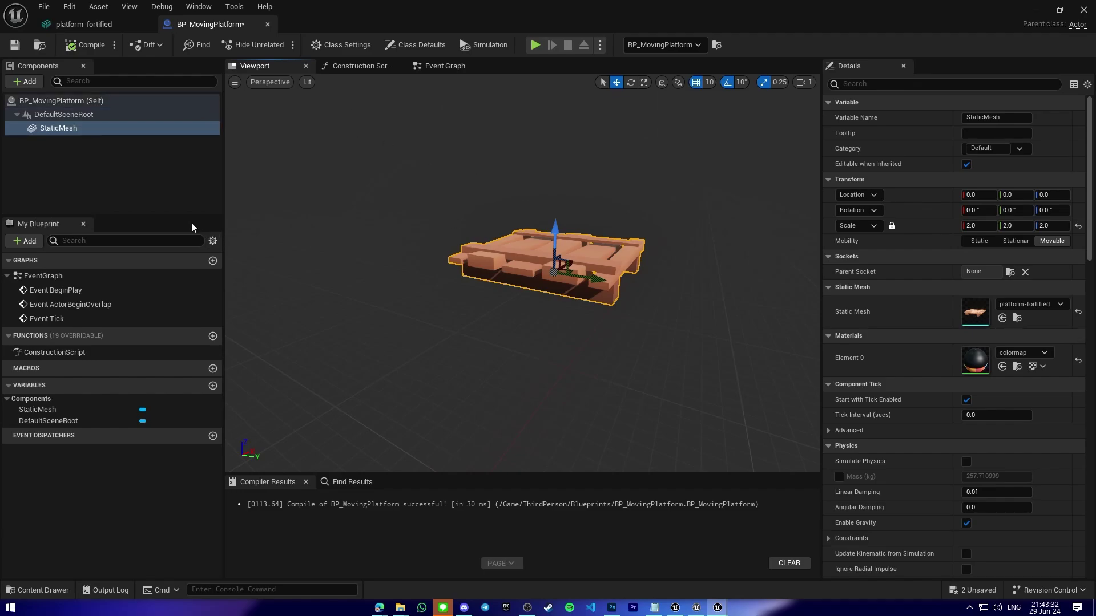
pyautogui.click(25, 82)
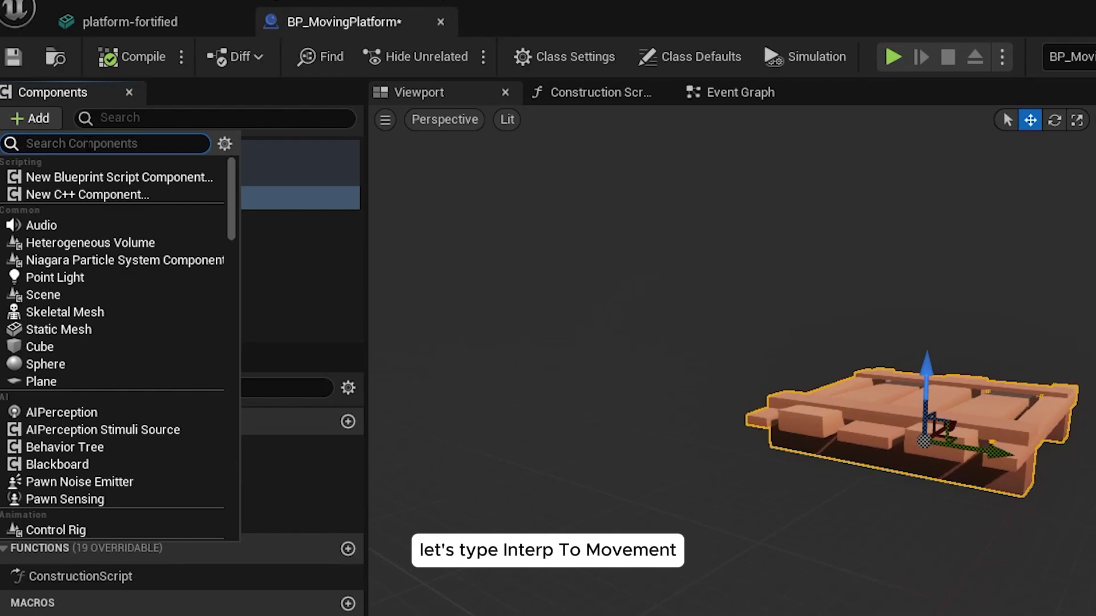
pyautogui.write('inter')
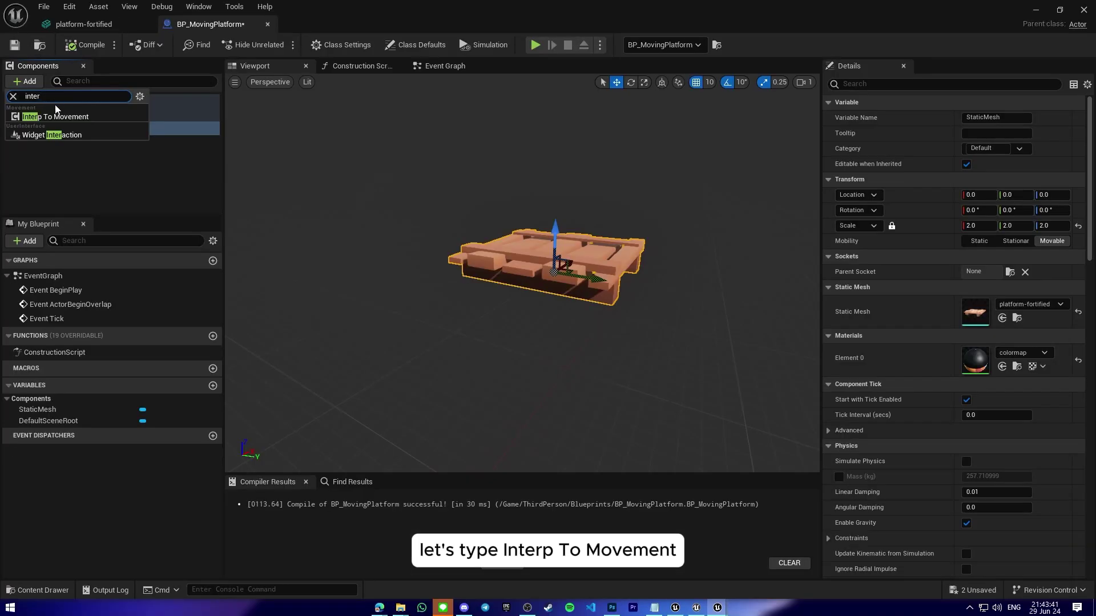
pyautogui.click(56, 116)
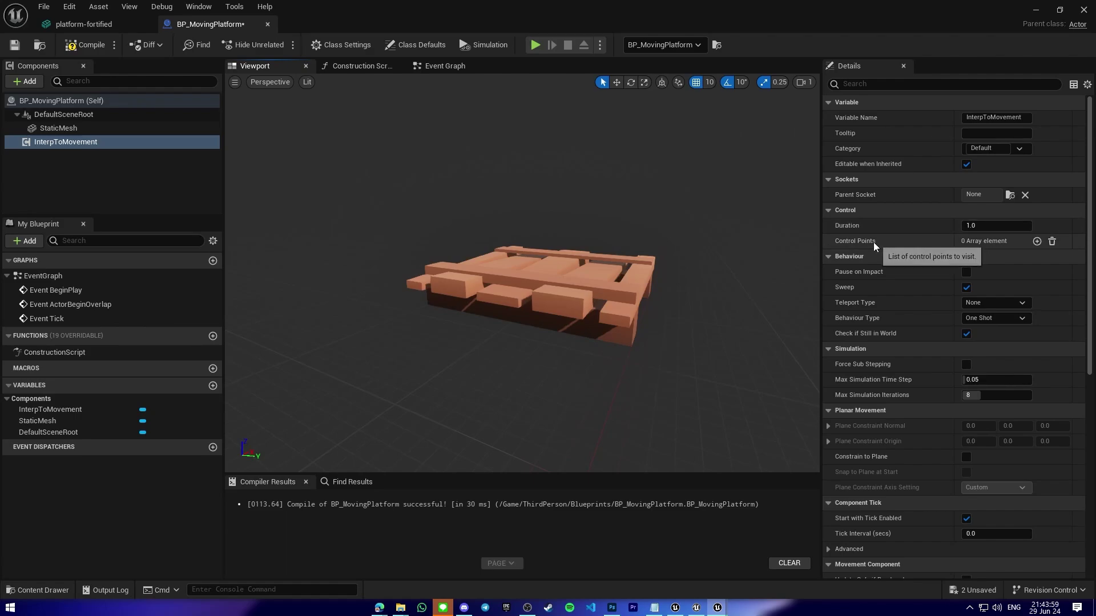
# - Add two control points to the InterpToMovement component, set the second point's X position to 100, and compile the blueprint
pyautogui.click(1037, 241)
pyautogui.click(837, 258)
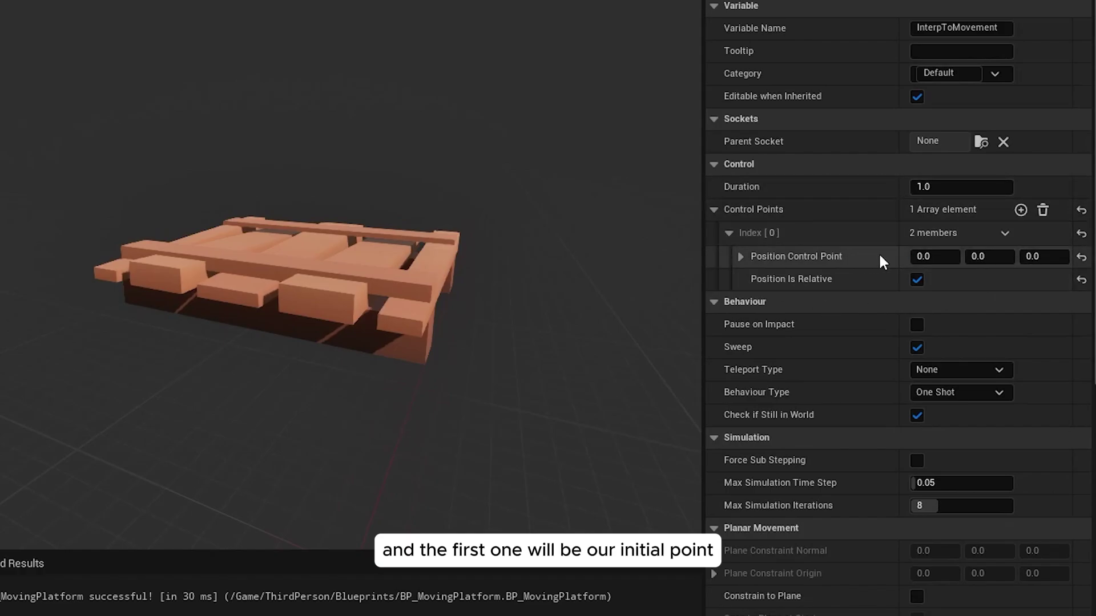
pyautogui.click(1021, 210)
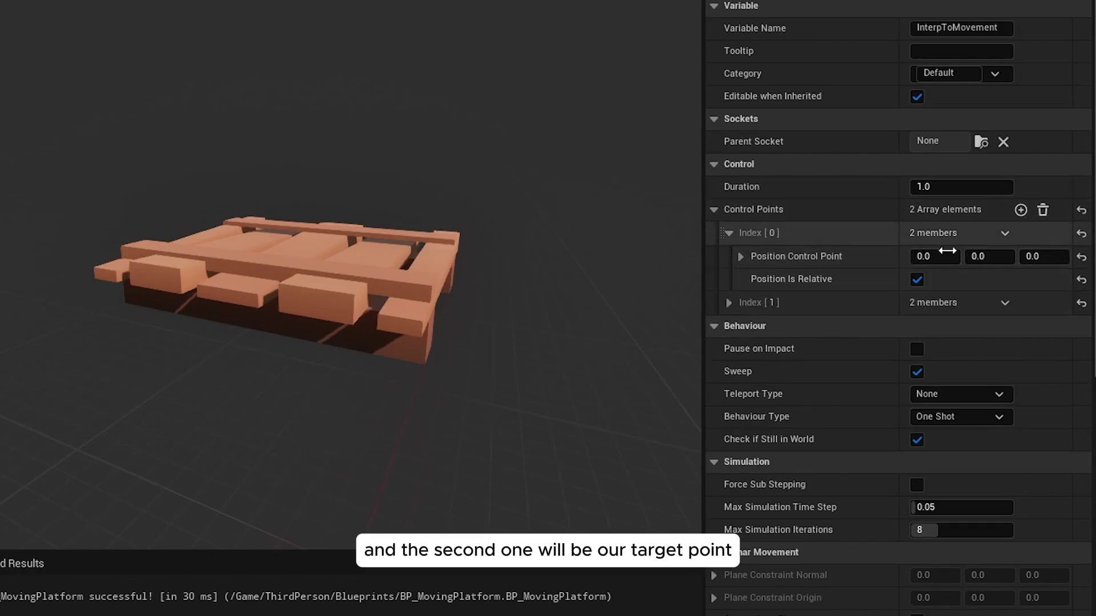
pyautogui.click(728, 302)
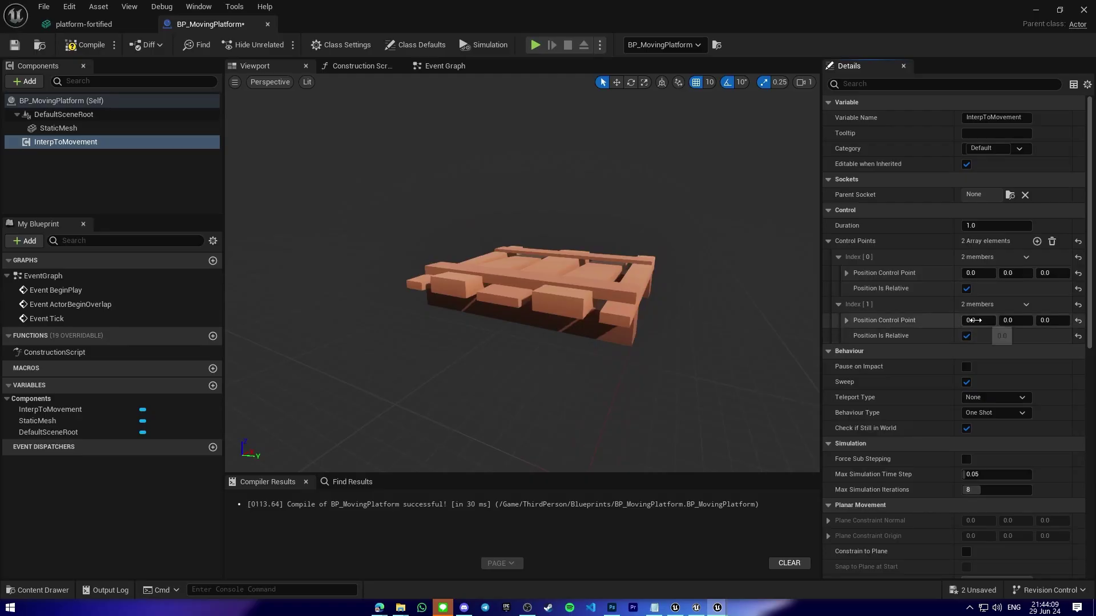
pyautogui.click(974, 320)
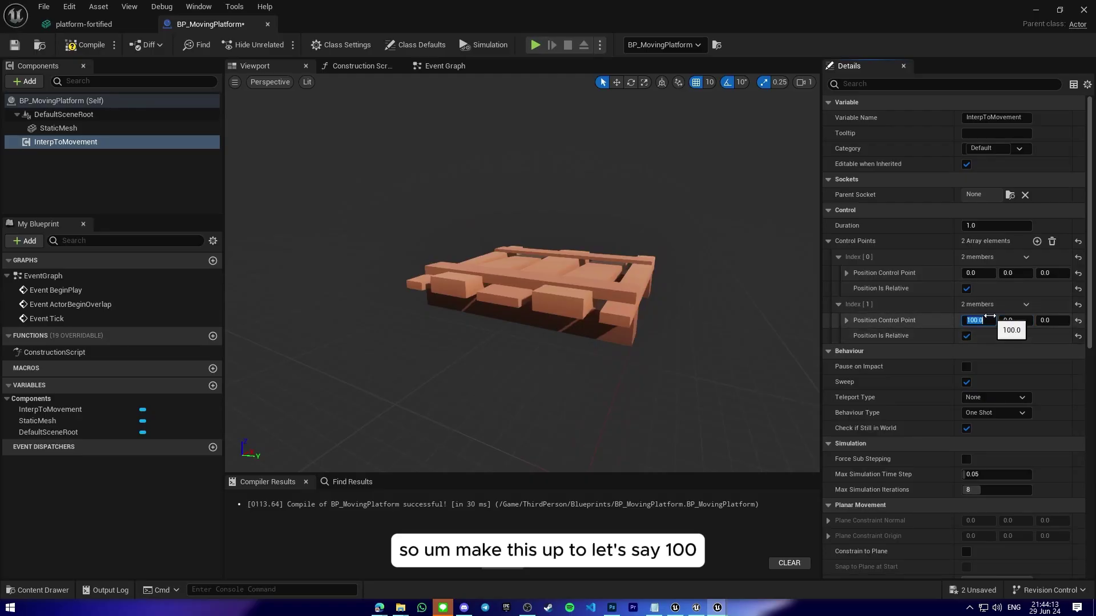
pyautogui.click(99, 45)
# - Play-test the level, running the character to the platform to observe how it moves between its control points
pyautogui.click(1036, 9)
pyautogui.click(279, 45)
pyautogui.click(519, 212)
pyautogui.press('w')
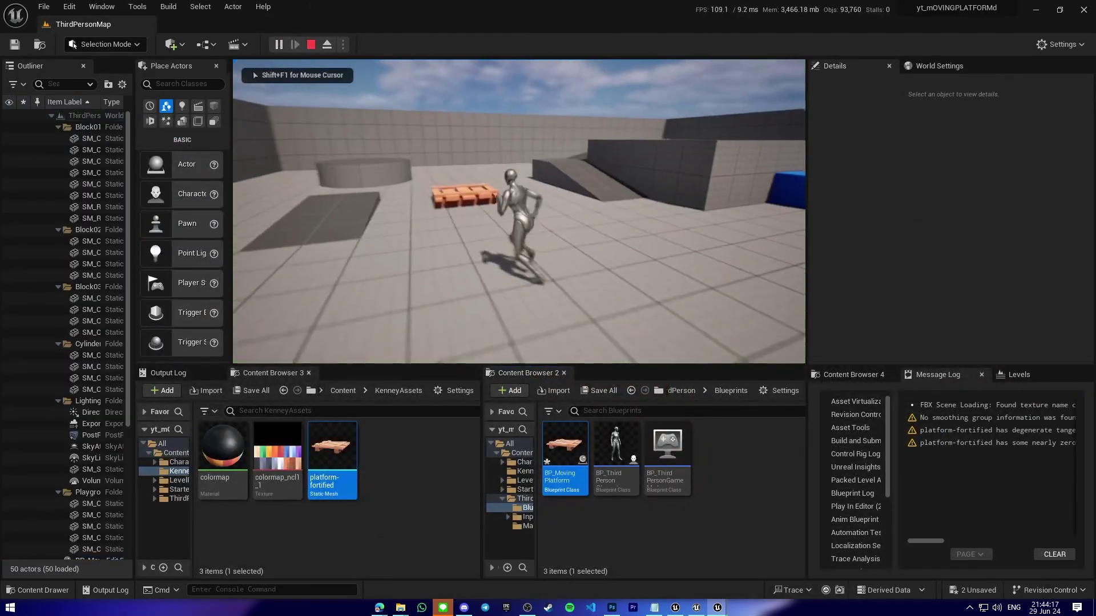
pyautogui.press('w')
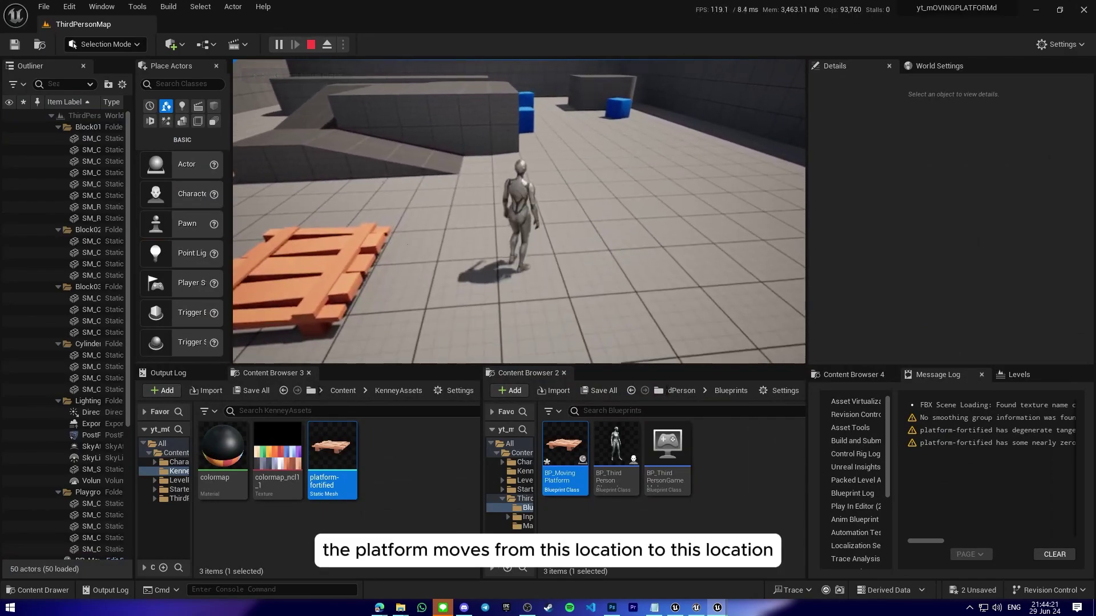
pyautogui.press('a')
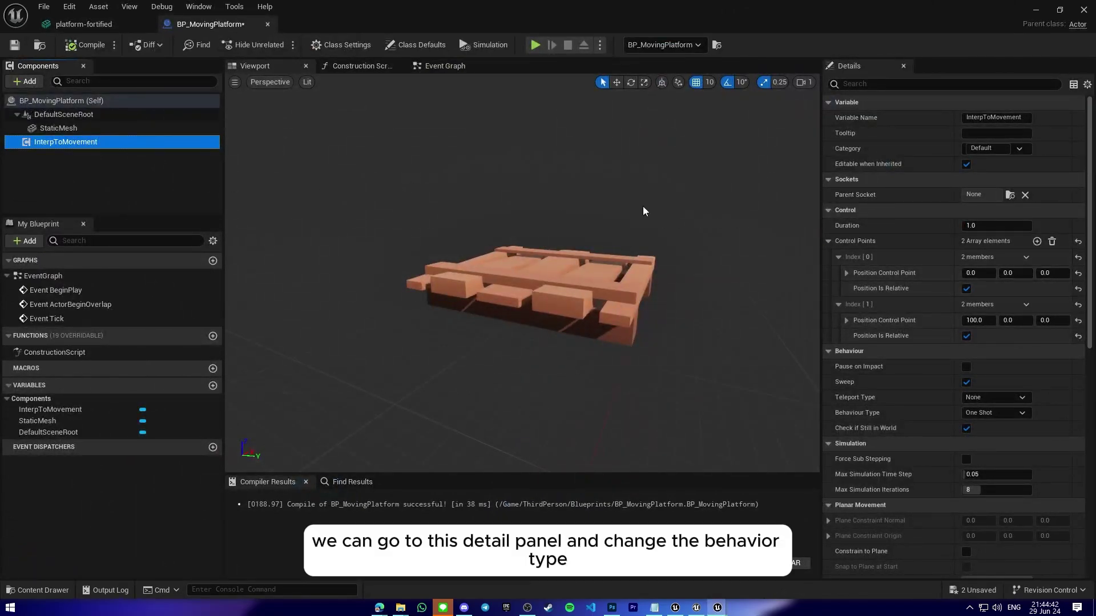
# - Set the InterpToMovement component's Behaviour Type to Ping Pong and start playing the level
pyautogui.moveTo(929, 279); pyautogui.dragTo(890, 236, button='right')
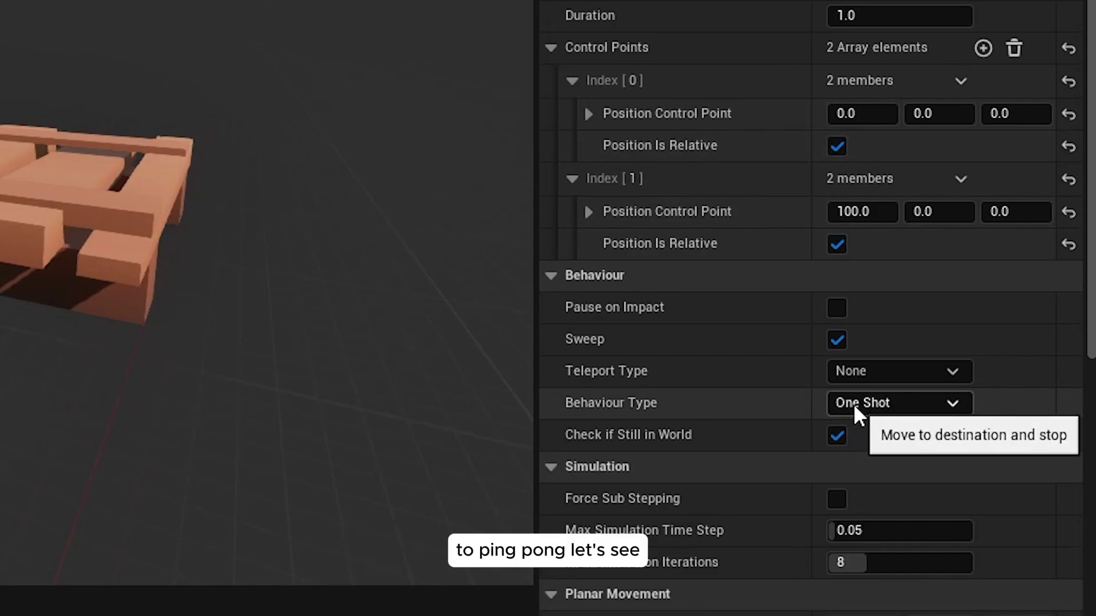
pyautogui.click(975, 384)
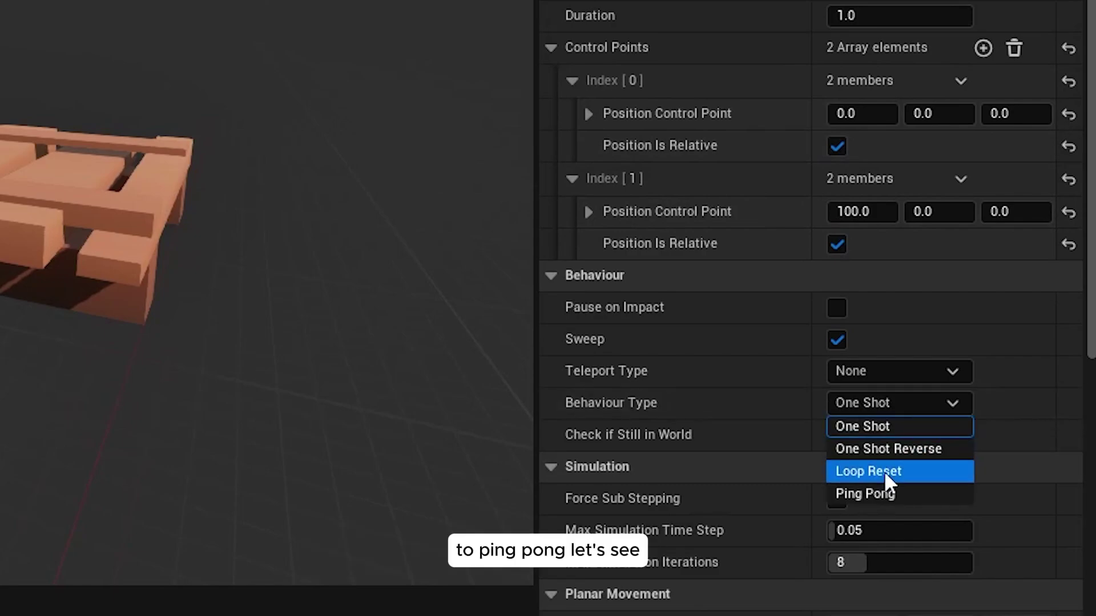
pyautogui.click(844, 494)
pyautogui.hotkey('alt', 'p')
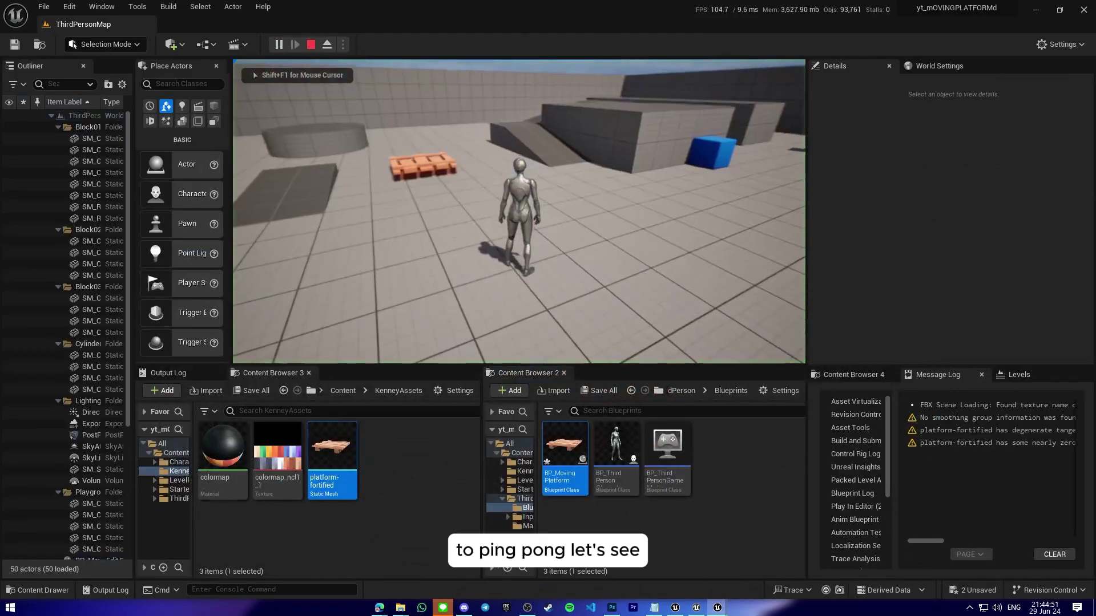
# - Play-test the level by running and jumping the character around the ping-ponging platform to observe its movement
pyautogui.press('w')
pyautogui.press('a')
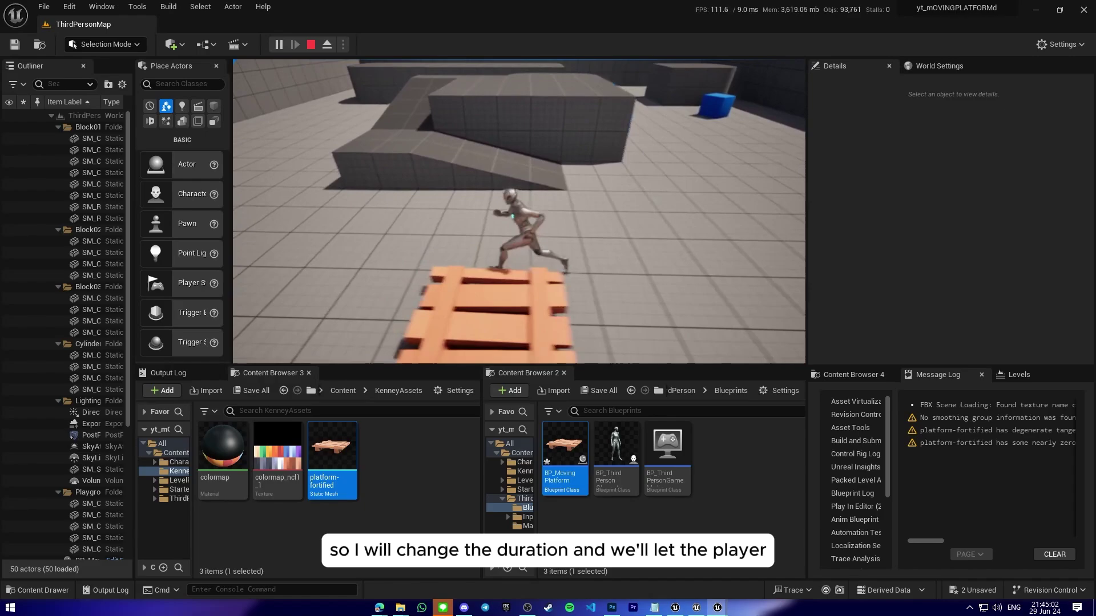
pyautogui.press('d')
pyautogui.press('w')
pyautogui.press('a')
pyautogui.press('s')
pyautogui.press('d')
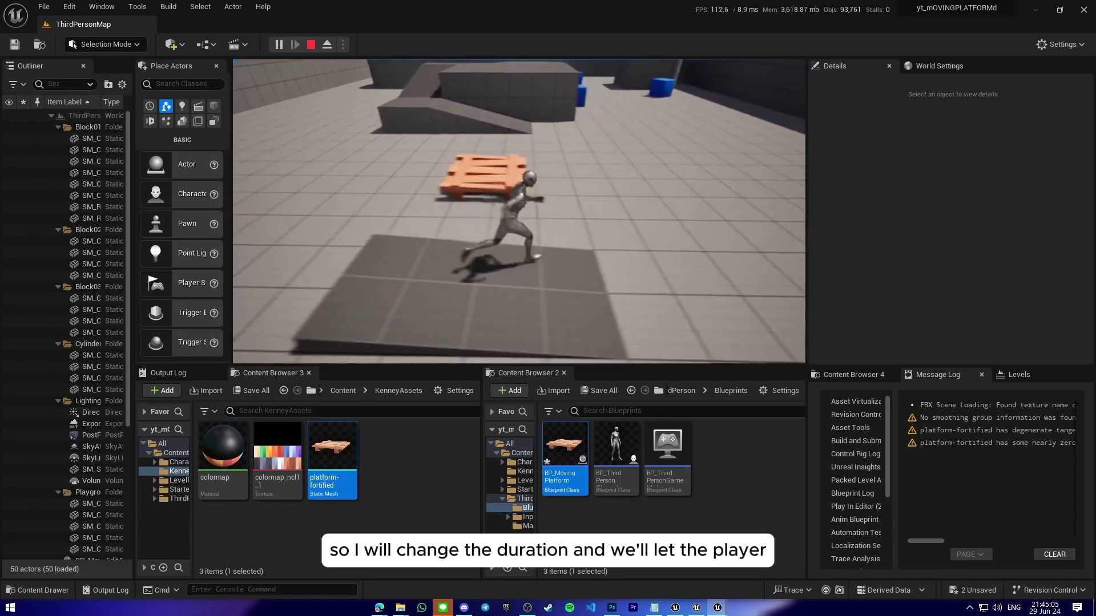
pyautogui.press('w')
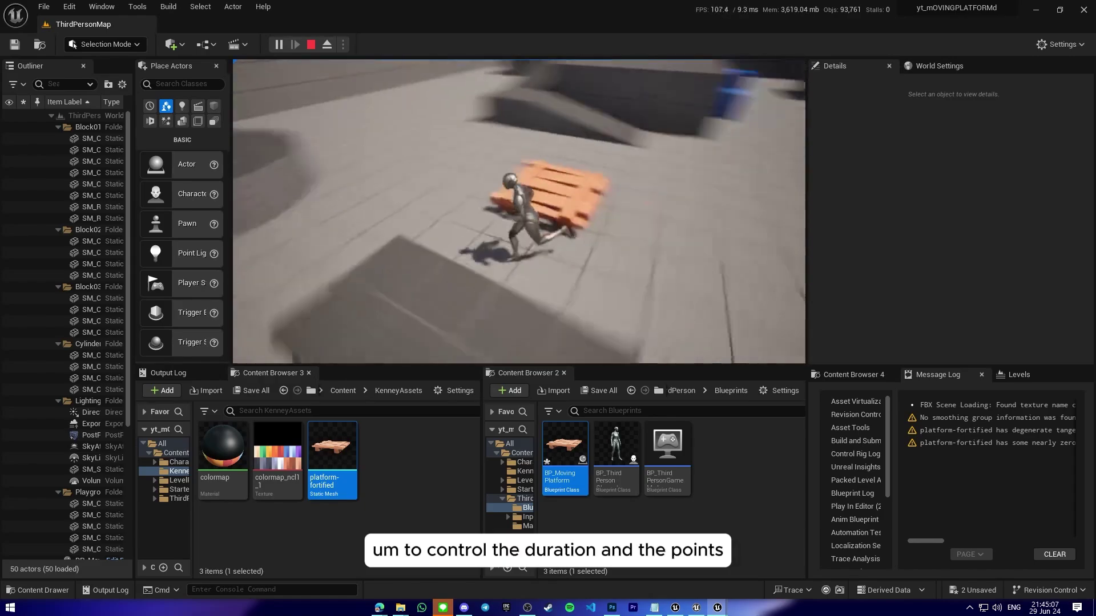
pyautogui.press('w')
pyautogui.press('d')
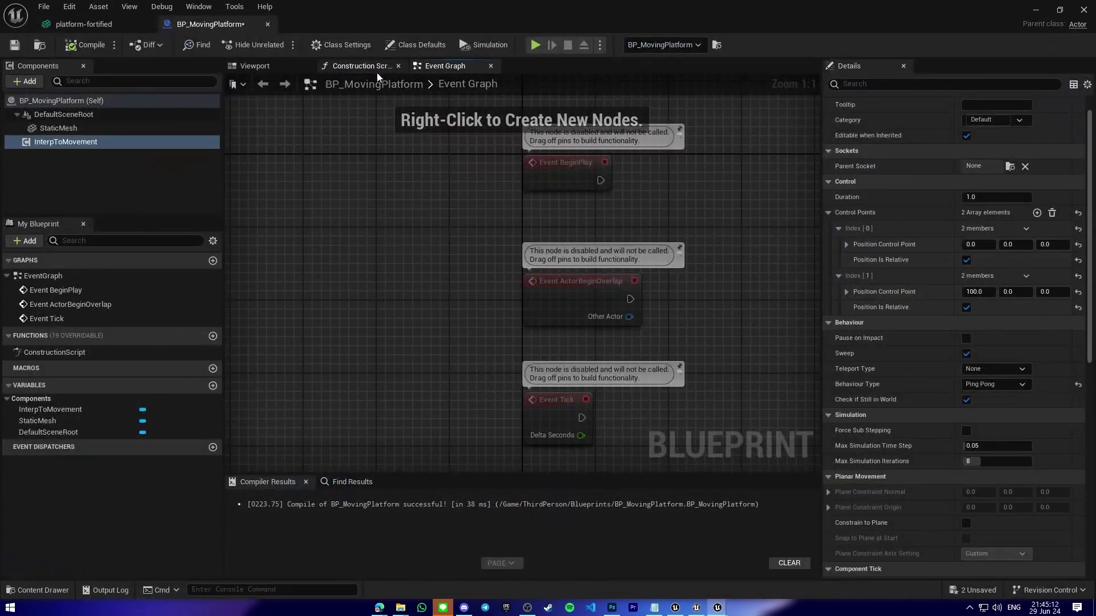
# - In the blueprint's Construction Script, create a new variable named Duration with type Float
pyautogui.click(371, 68)
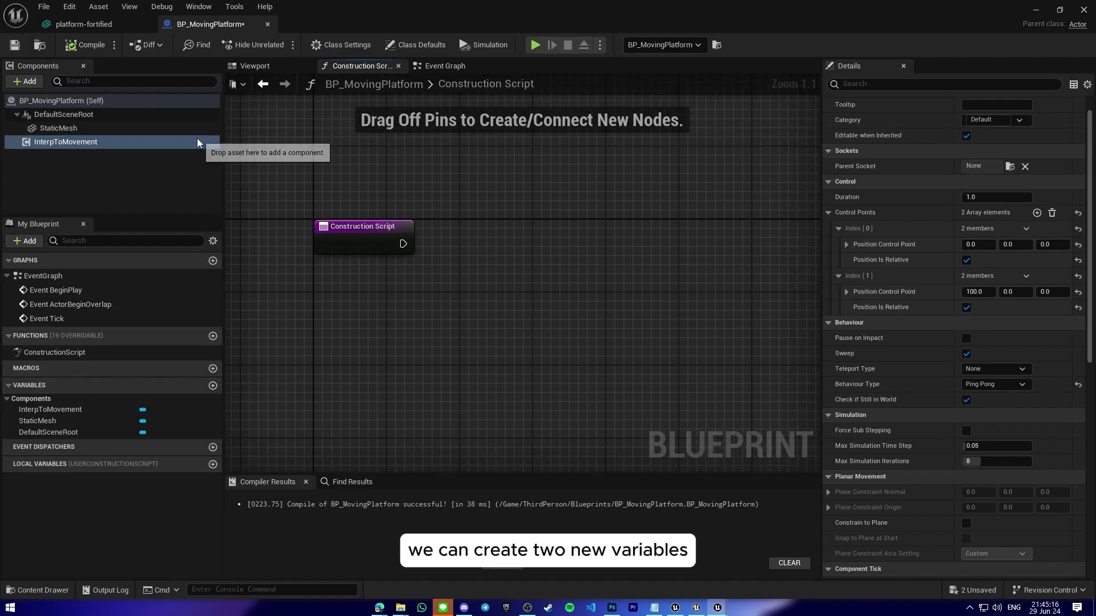
pyautogui.click(210, 387)
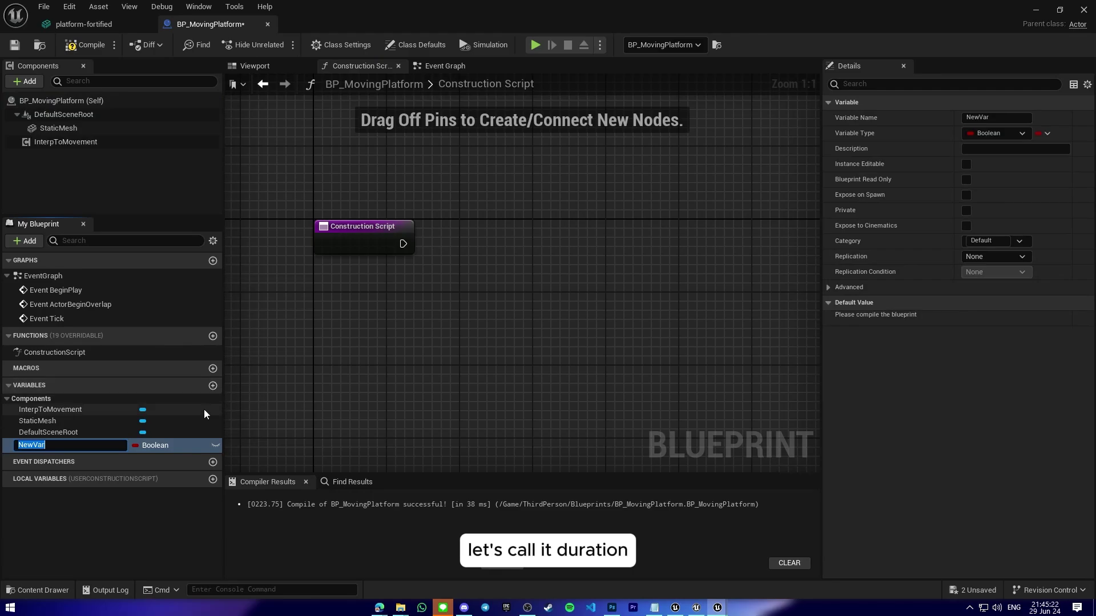
pyautogui.write('Duration')
pyautogui.press('Return')
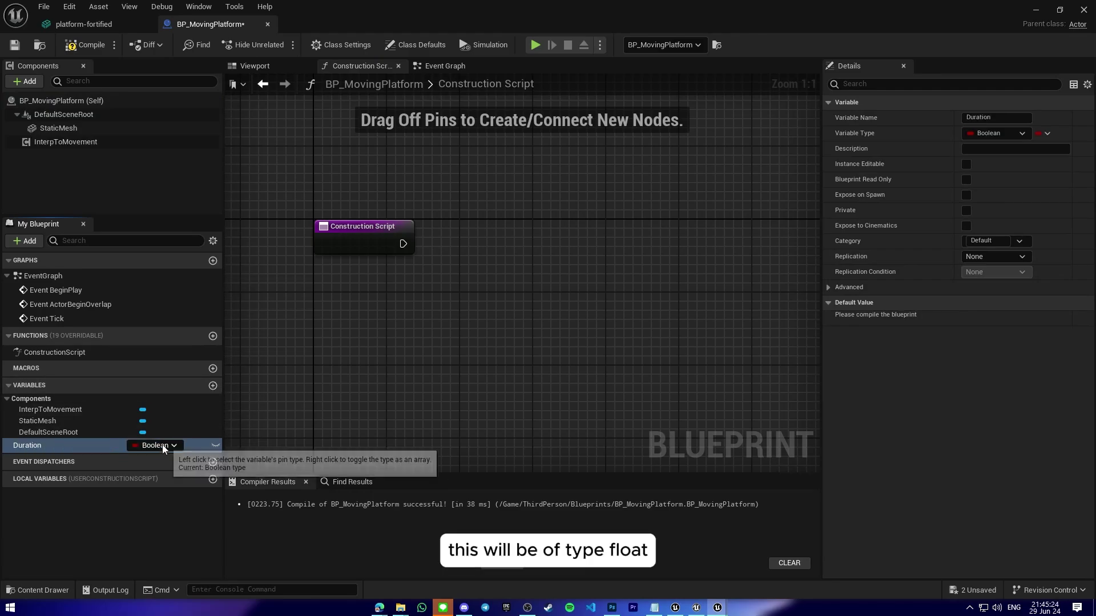
pyautogui.click(153, 445)
pyautogui.click(197, 278)
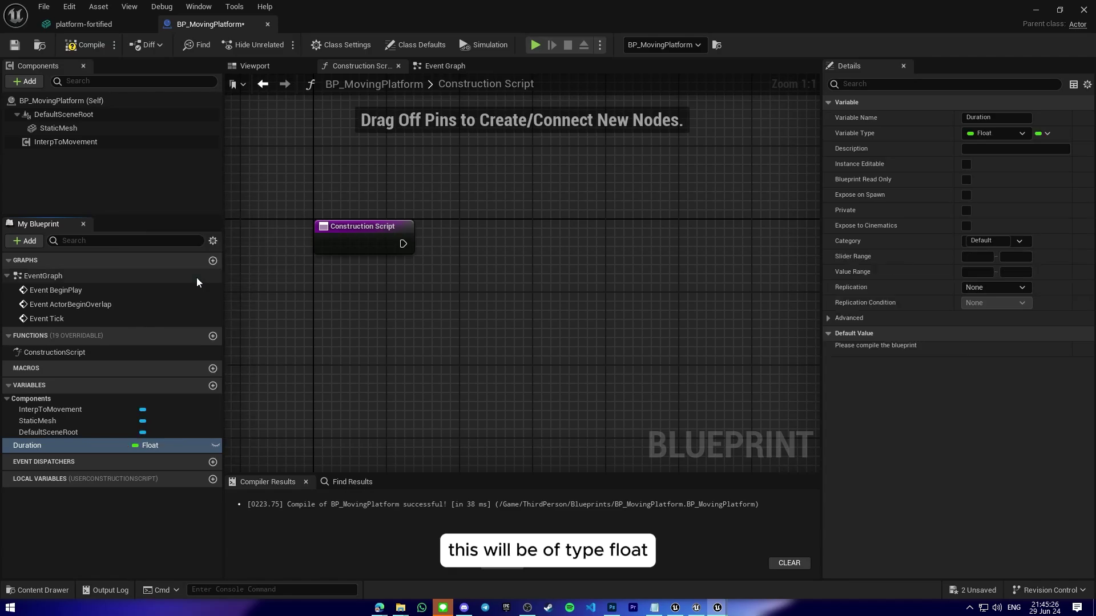
# - Make the Duration variable instance editable and exposed on spawn, and compile the blueprint
pyautogui.click(966, 165)
pyautogui.click(965, 195)
pyautogui.click(87, 46)
pyautogui.click(91, 445)
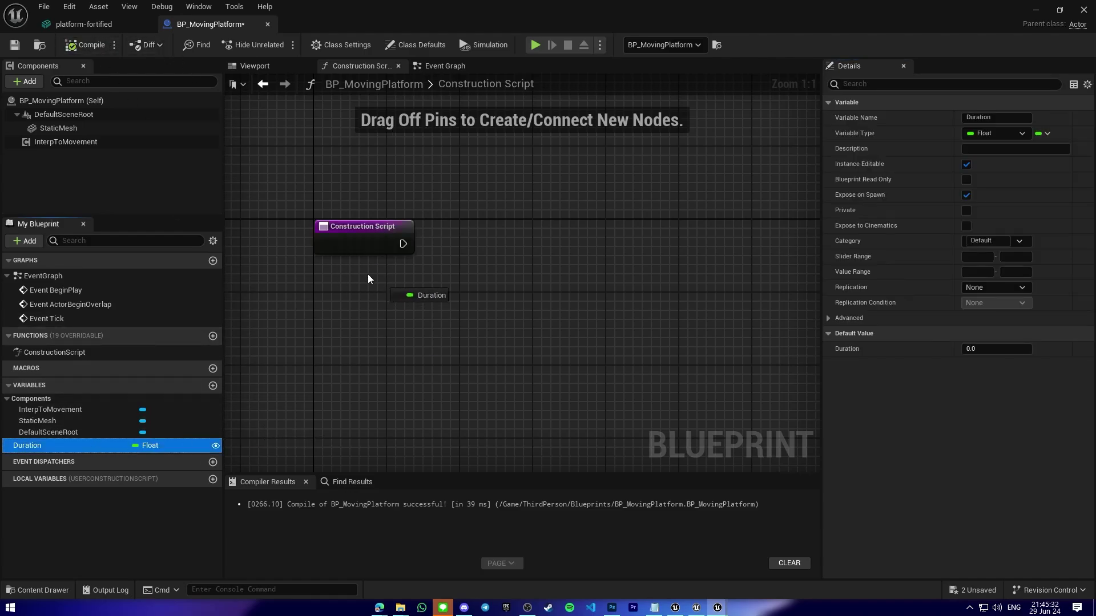
# - Add an InterpToMovement reference to the Construction Script graph and create a Set Duration node from it, executed by the Construction Script node
pyautogui.moveTo(63, 451); pyautogui.dragTo(354, 179)
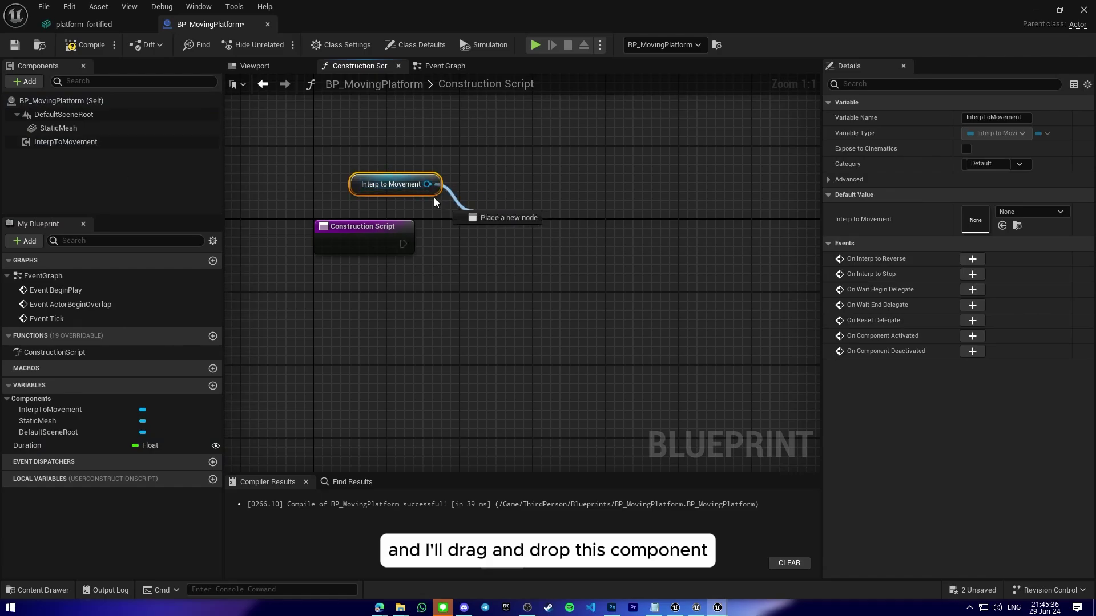
pyautogui.moveTo(502, 198); pyautogui.dragTo(503, 197)
pyautogui.write('set dur')
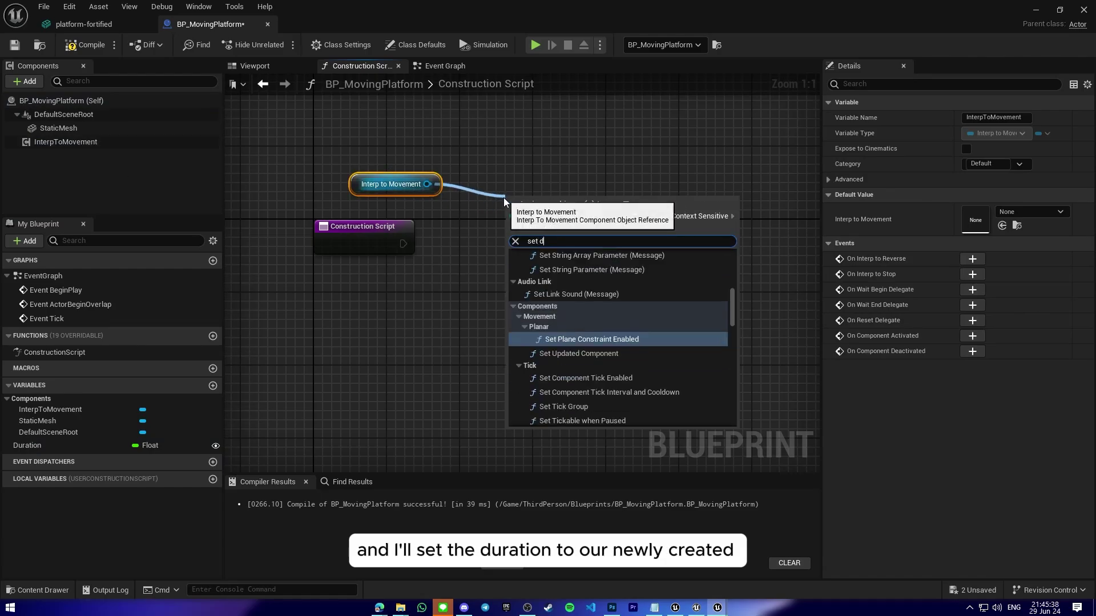
pyautogui.press('Return')
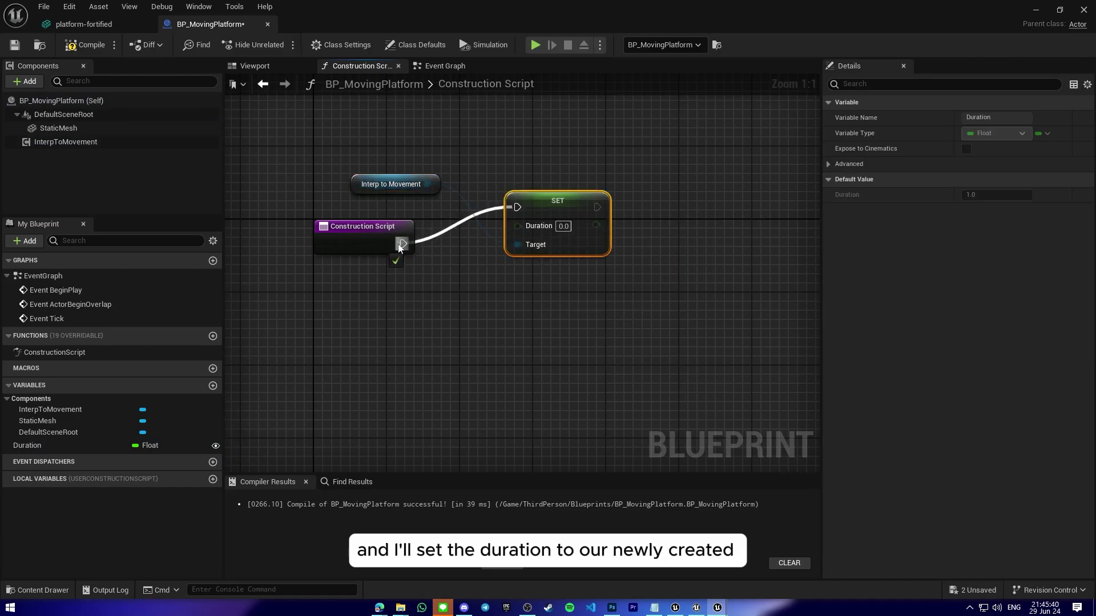
# - Feed a Duration variable getter into the Set node's Duration input and arrange the nodes compactly beside the Construction Script node
pyautogui.keyDown('ctrl'); pyautogui.moveTo(52, 445); pyautogui.dragTo(456, 273); pyautogui.keyUp('ctrl')
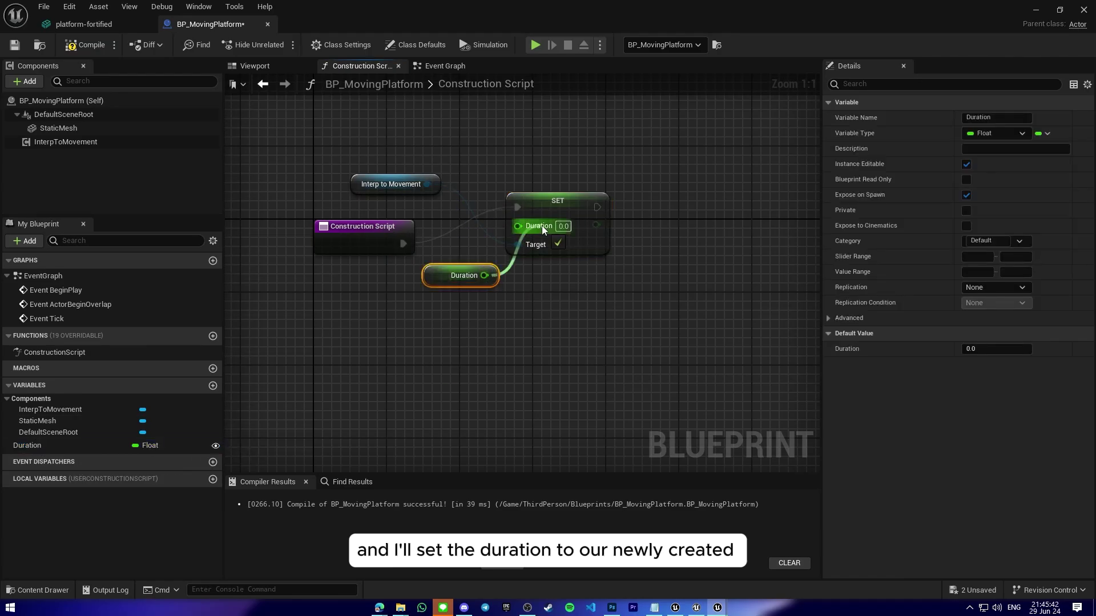
pyautogui.moveTo(542, 226); pyautogui.dragTo(542, 226)
pyautogui.moveTo(566, 202); pyautogui.dragTo(565, 229)
pyautogui.moveTo(385, 192); pyautogui.dragTo(458, 239)
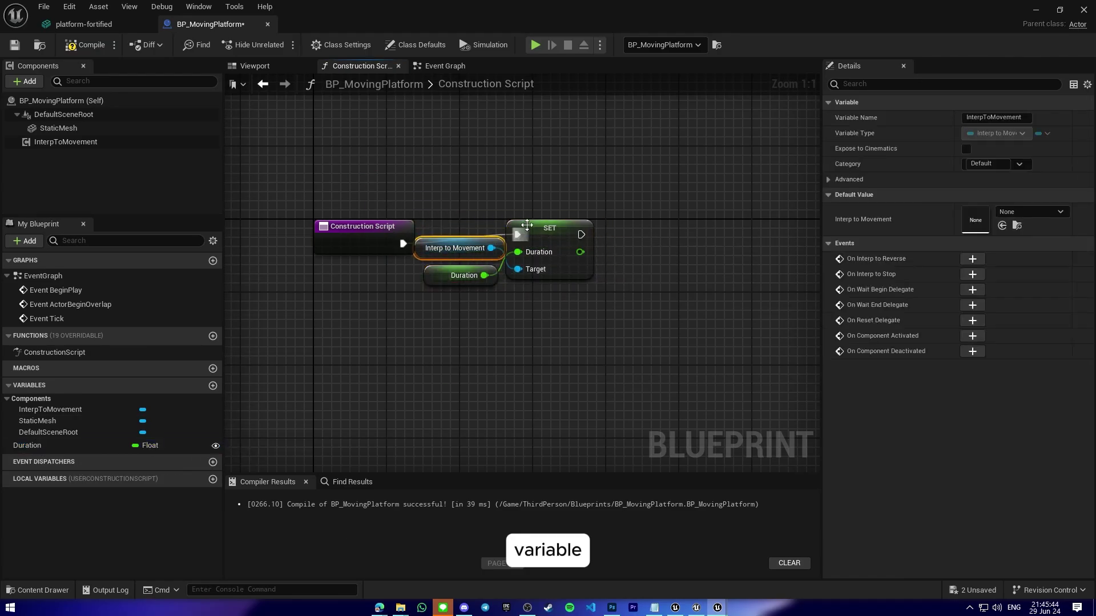
pyautogui.moveTo(535, 224); pyautogui.dragTo(544, 233)
# - Duplicate the Interp to Movement reference, create an Add Control Point Position node from it, and execute it after the Set Duration node
pyautogui.click(459, 240)
pyautogui.hotkey('ctrl', 'c')
pyautogui.hotkey('ctrl', 'v')
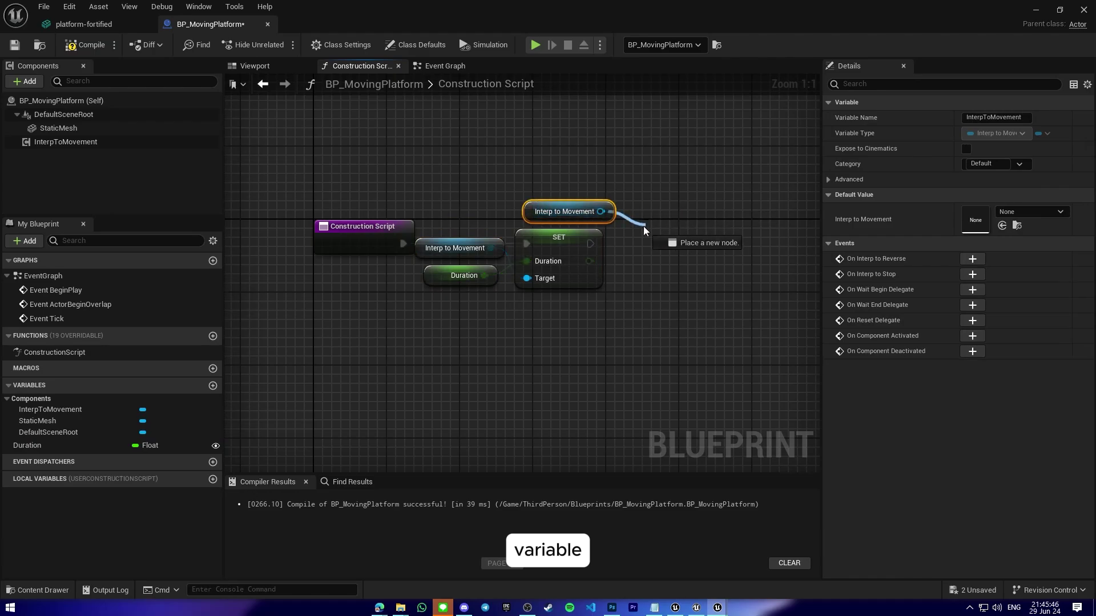
pyautogui.moveTo(642, 226); pyautogui.dragTo(646, 227)
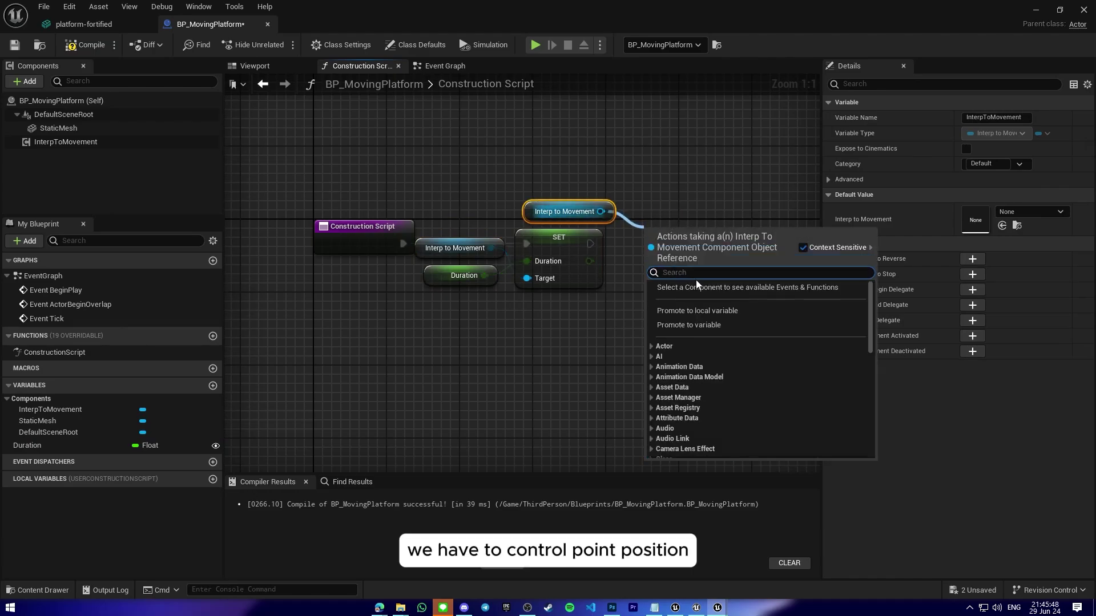
pyautogui.write('add')
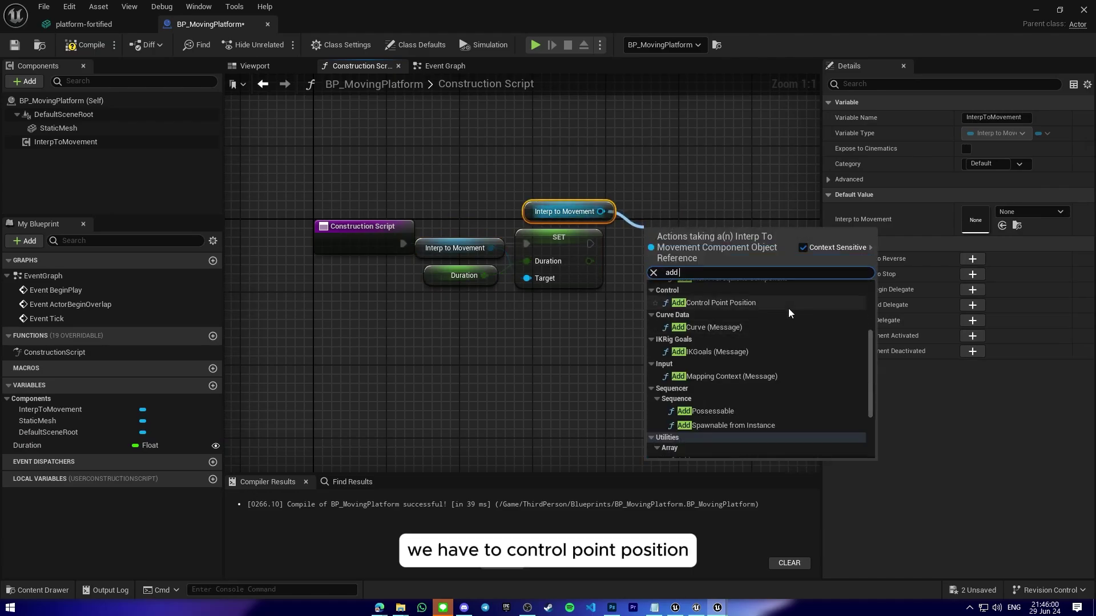
pyautogui.click(788, 307)
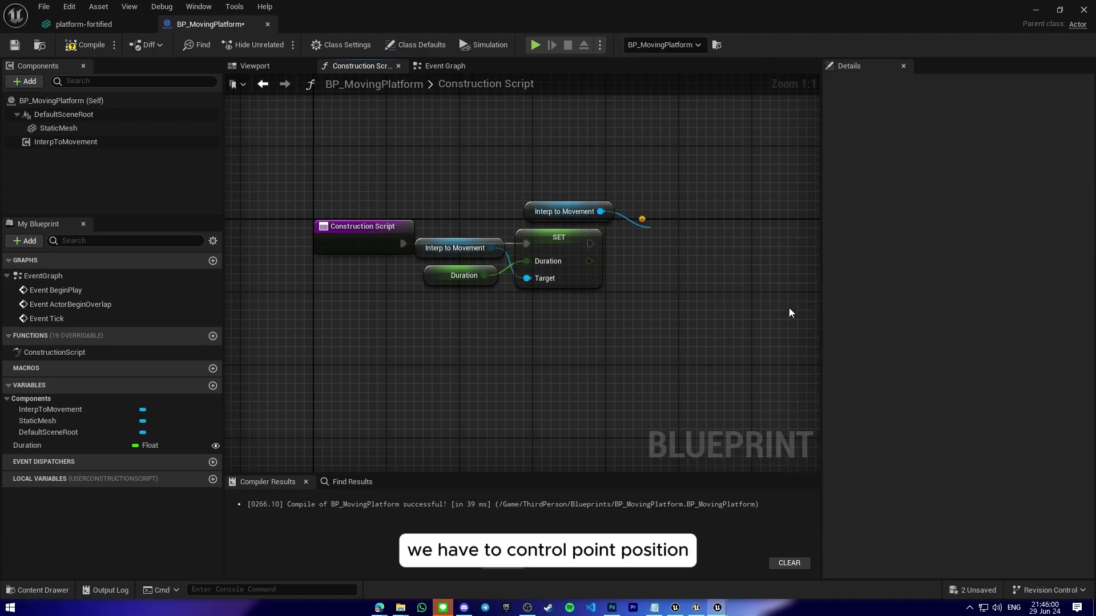
pyautogui.moveTo(590, 244); pyautogui.dragTo(590, 244)
pyautogui.moveTo(700, 240); pyautogui.dragTo(710, 231)
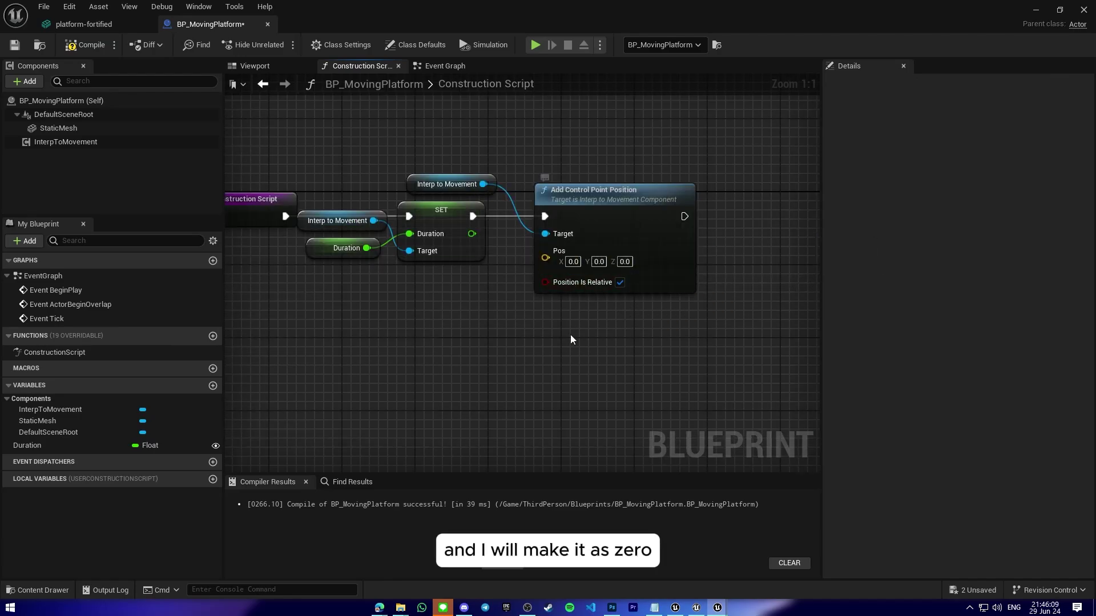
# - Duplicate the Add Control Point Position node with its Interp to Movement reference and chain the copy after the first one
pyautogui.moveTo(573, 339); pyautogui.dragTo(487, 353, button='right')
pyautogui.click(294, 189)
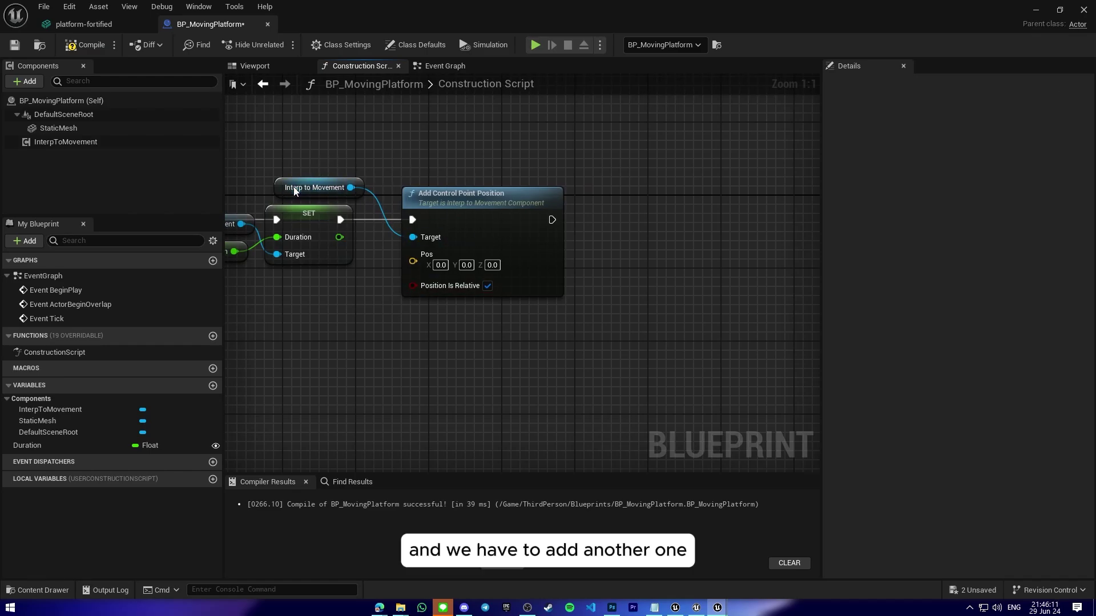
pyautogui.moveTo(325, 147); pyautogui.dragTo(468, 200)
pyautogui.hotkey('ctrl', 'c')
pyautogui.hotkey('ctrl', 'v')
pyautogui.moveTo(707, 218); pyautogui.dragTo(748, 218)
pyautogui.moveTo(676, 254); pyautogui.dragTo(527, 241, button='right')
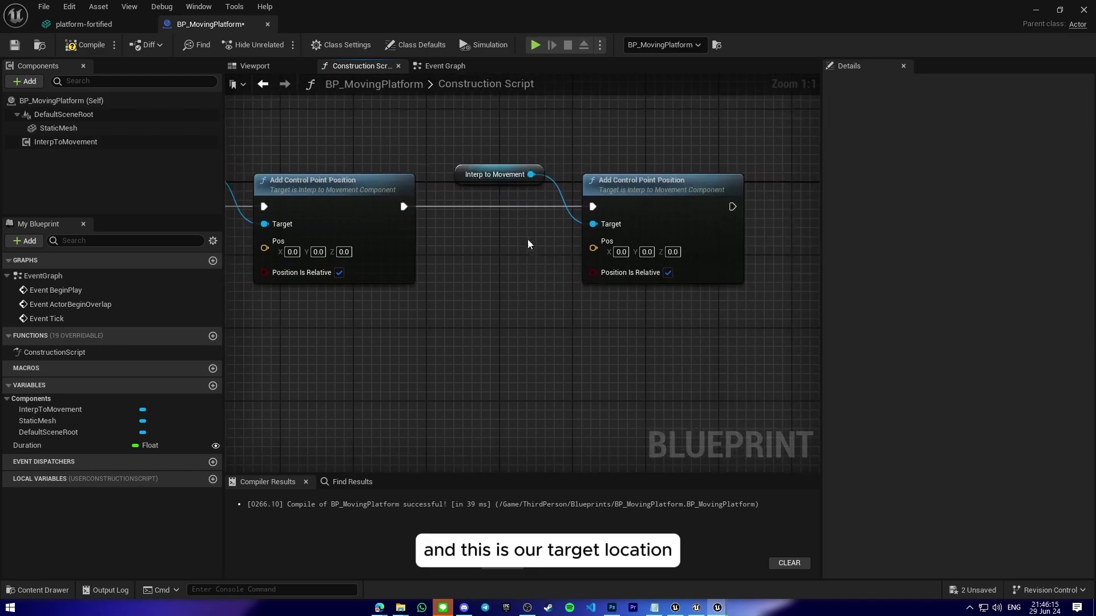
# - Create a new variable named TargetPosition with type Vector
pyautogui.click(213, 385)
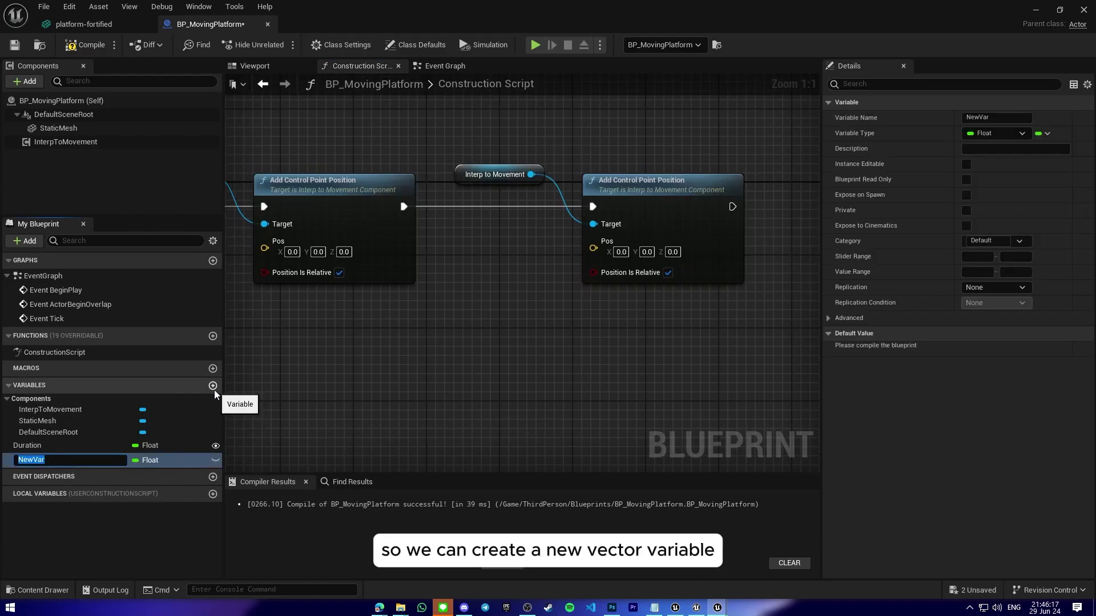
pyautogui.press('BackSpace')
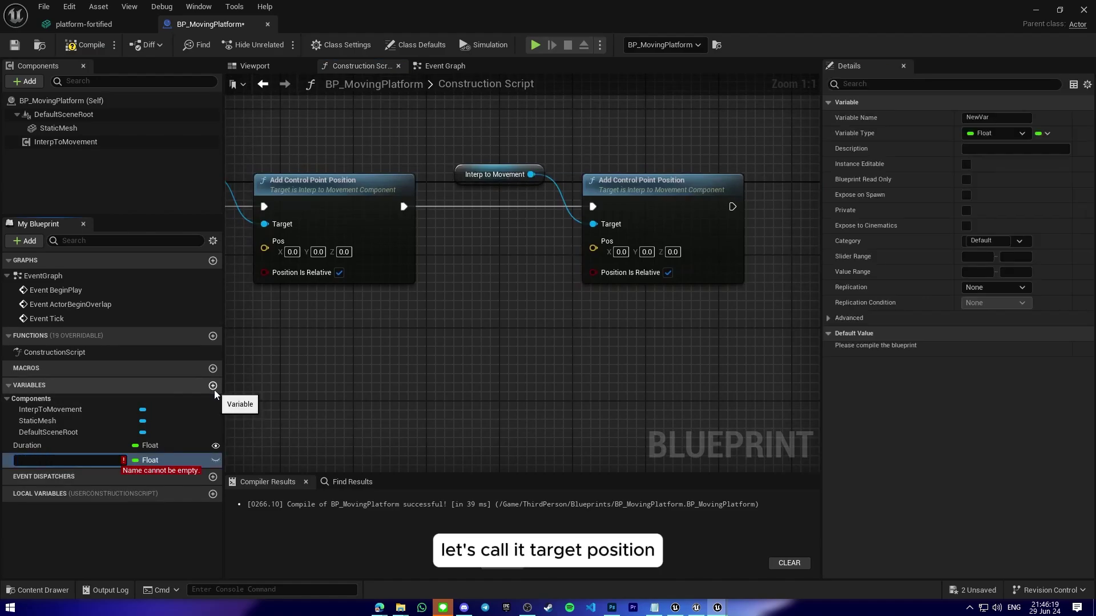
pyautogui.write('TargetPosition')
pyautogui.press('Return')
pyautogui.click(157, 466)
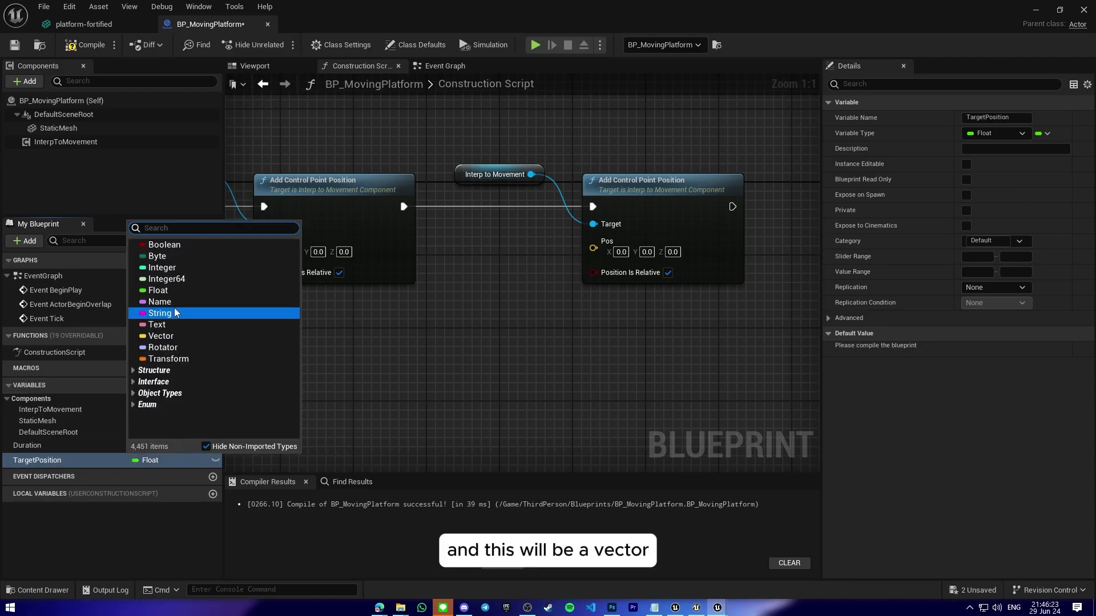
pyautogui.click(171, 335)
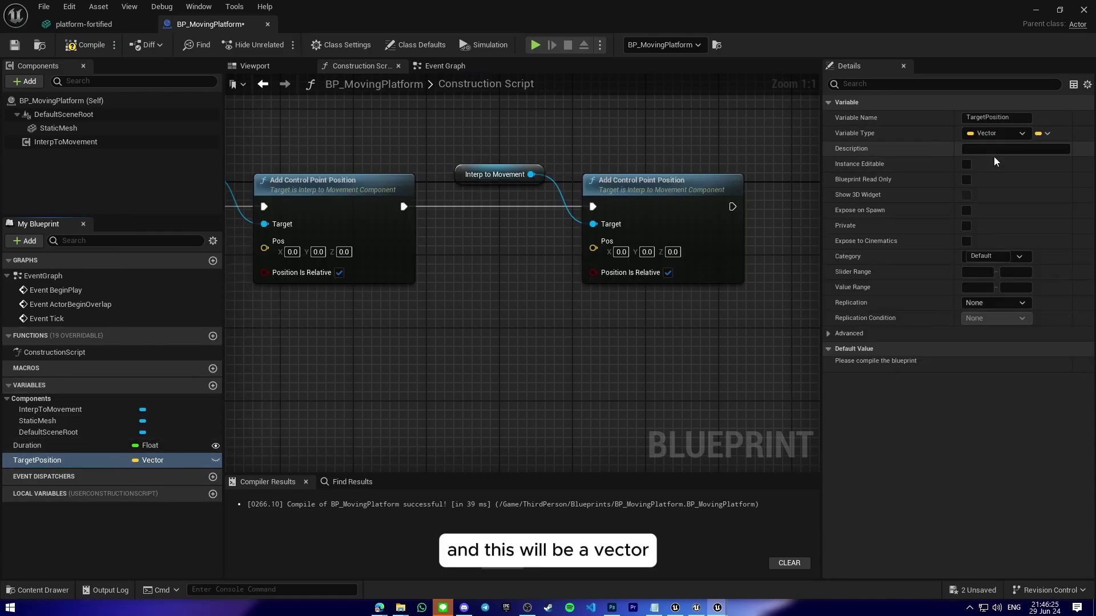
# - Enable Instance Editable, Show 3D Widget and Expose on Spawn for TargetPosition, and compile the blueprint
pyautogui.click(966, 164)
pyautogui.click(966, 195)
pyautogui.click(967, 211)
pyautogui.click(92, 45)
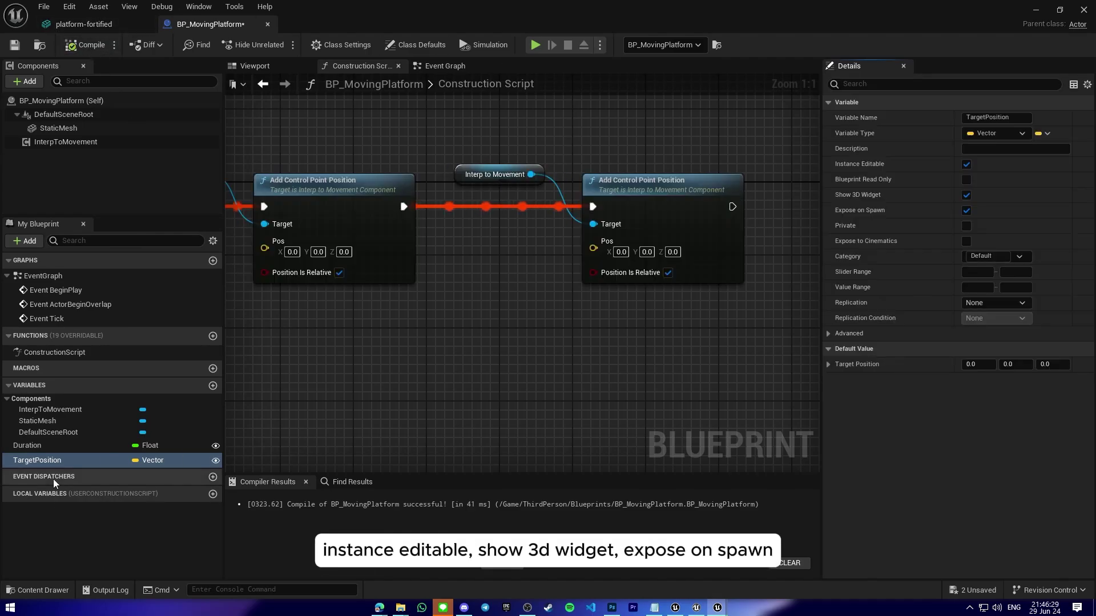
# - Place a TargetPosition getter in the graph and connect it to the Pos input of the second Add Control Point Position node
pyautogui.keyDown('ctrl'); pyautogui.moveTo(68, 460); pyautogui.dragTo(573, 357); pyautogui.keyUp('ctrl')
pyautogui.keyDown('ctrl'); pyautogui.moveTo(462, 249); pyautogui.dragTo(600, 249); pyautogui.keyUp('ctrl')
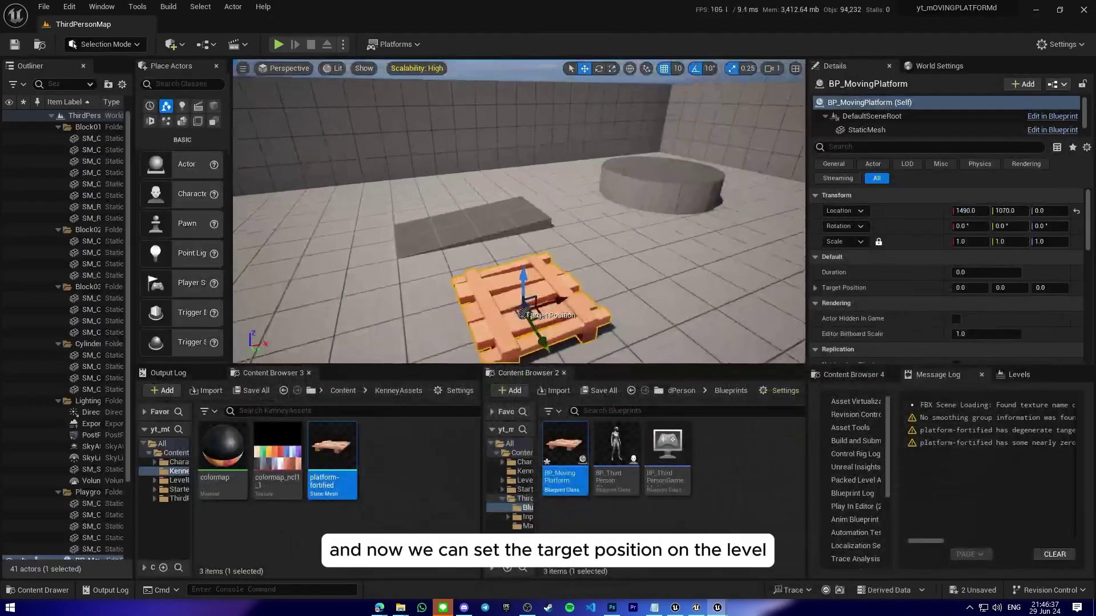
# - In the level, move the platform's Target Position widget along X to about 1010 units from the platform
pyautogui.press('w')
pyautogui.moveTo(372, 200); pyautogui.dragTo(434, 245, button='right')
pyautogui.click(364, 237)
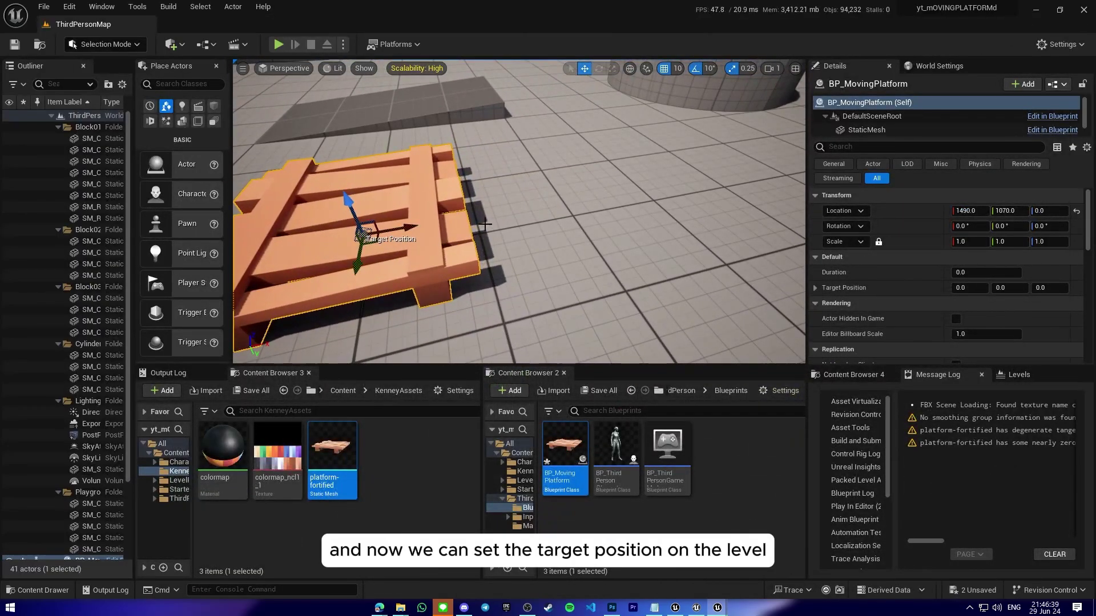
pyautogui.moveTo(363, 236); pyautogui.dragTo(364, 236, button='right')
pyautogui.rightClick(714, 231)
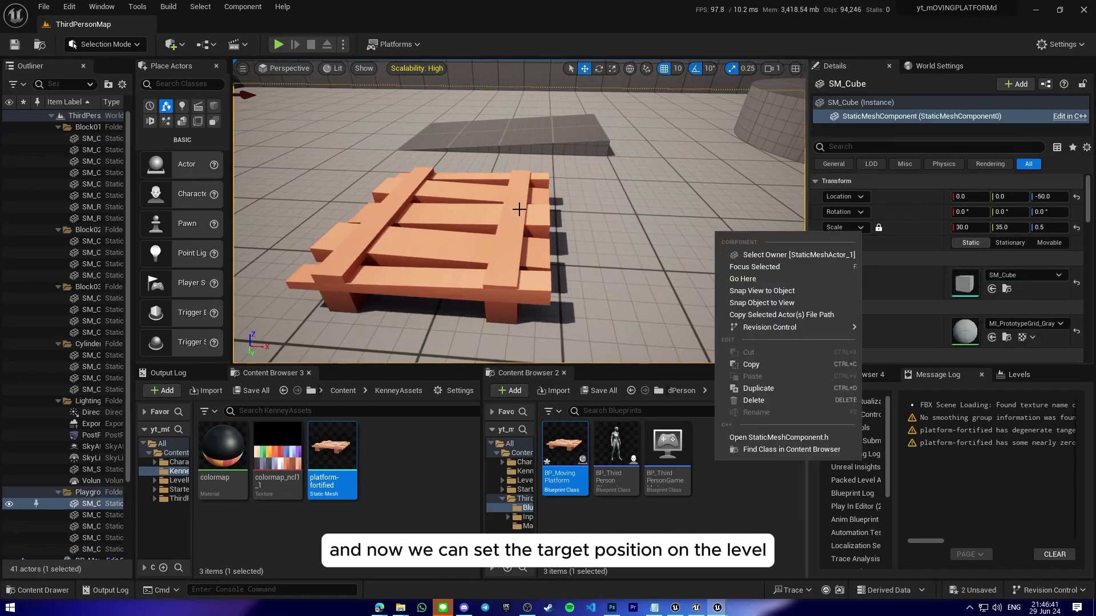
pyautogui.click(452, 251)
pyautogui.scroll(-5, 458, 238)
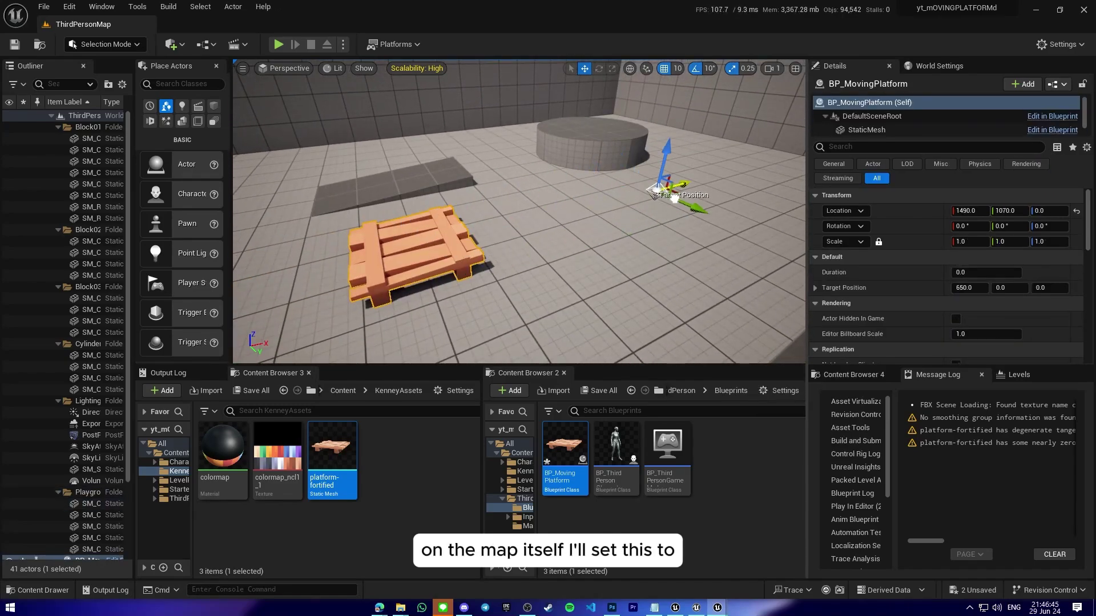
pyautogui.moveTo(674, 197); pyautogui.dragTo(731, 188)
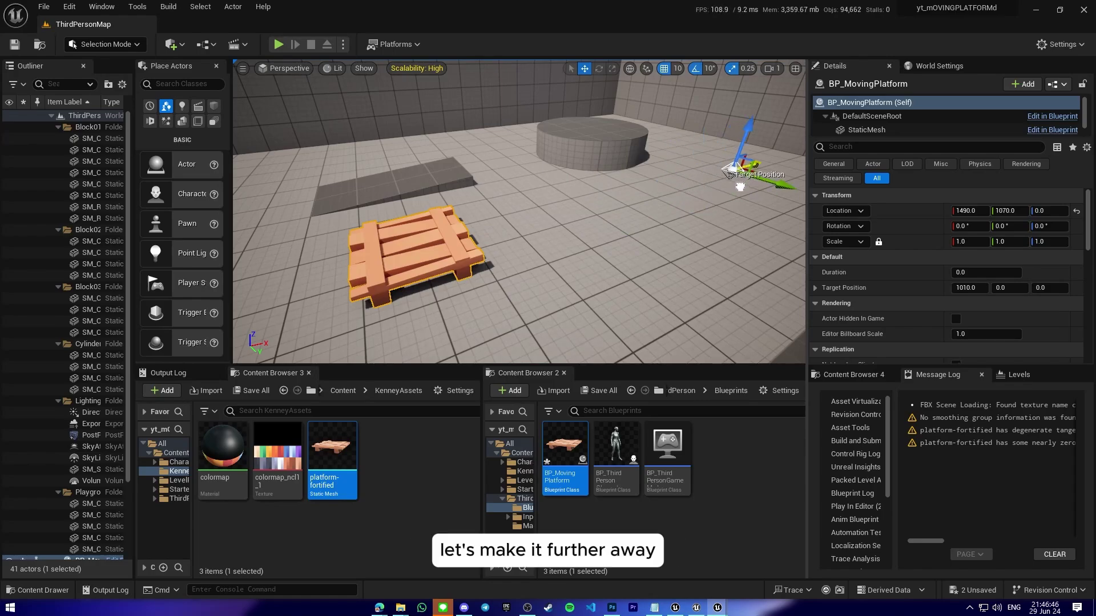
# - Play-test the level to observe the platform travelling to its target position, and stop playing
pyautogui.click(278, 44)
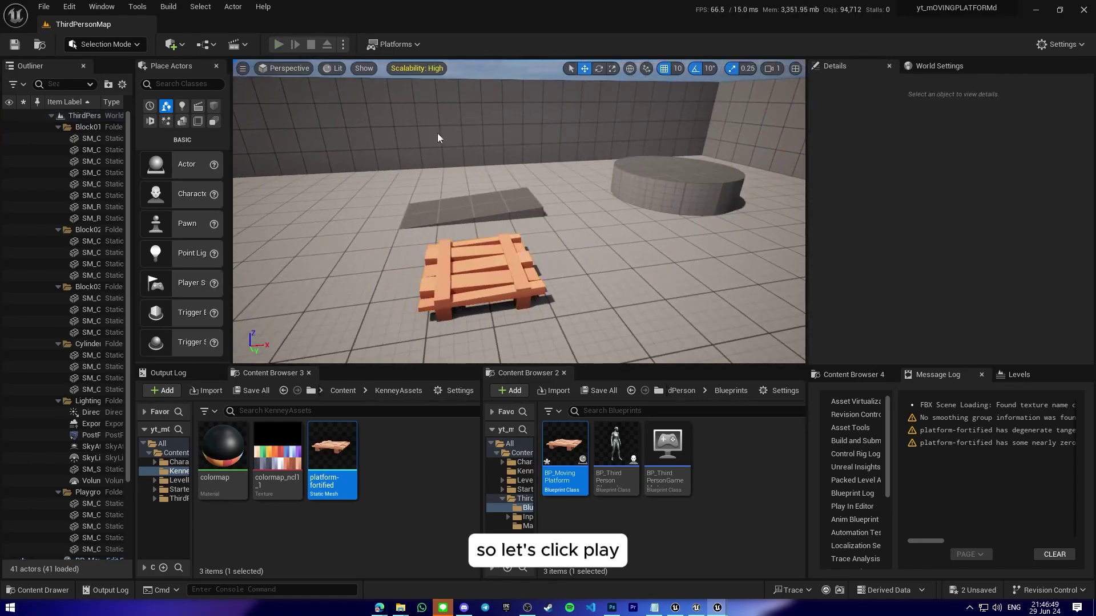
pyautogui.press('w')
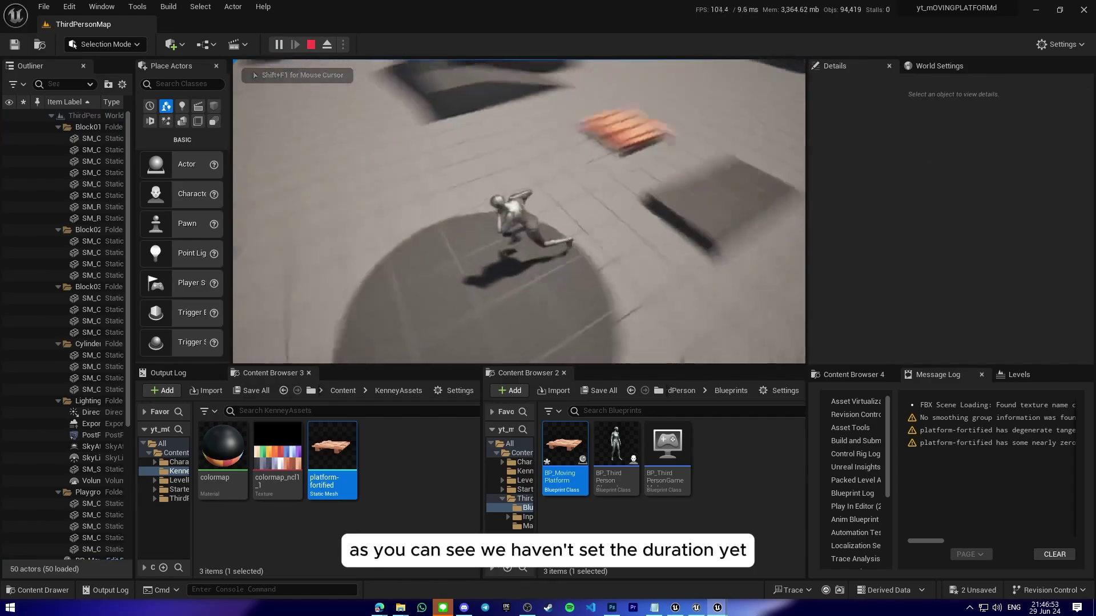
pyautogui.press('d')
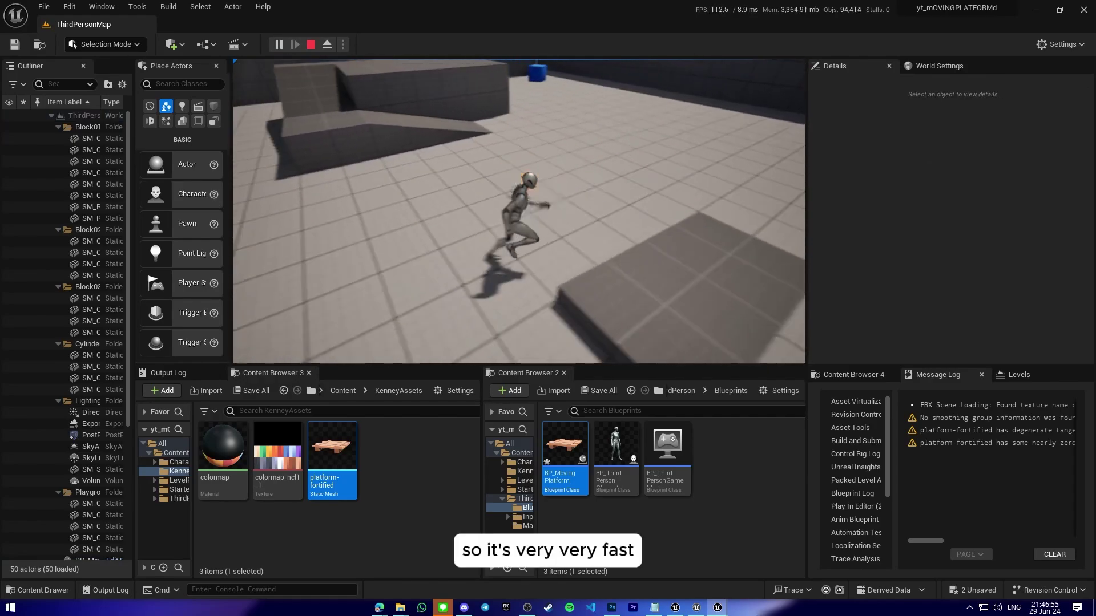
pyautogui.press('Escape')
pyautogui.rightClick(387, 291)
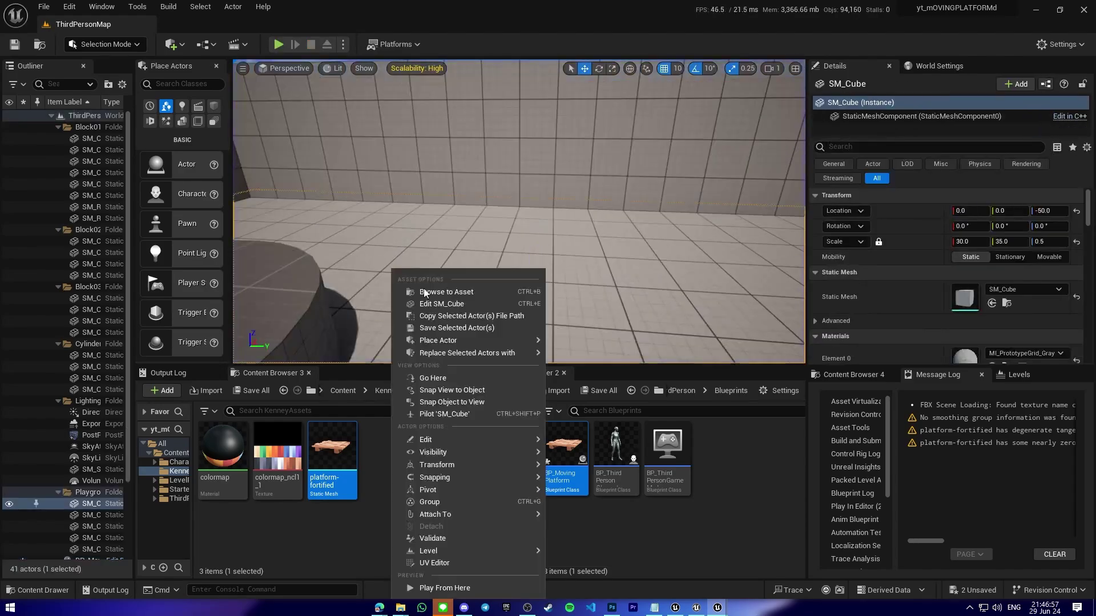
# - Select the moving platform in the level and set its Duration to 5.0 seconds
pyautogui.moveTo(562, 257); pyautogui.dragTo(665, 285, button='right')
pyautogui.click(411, 294)
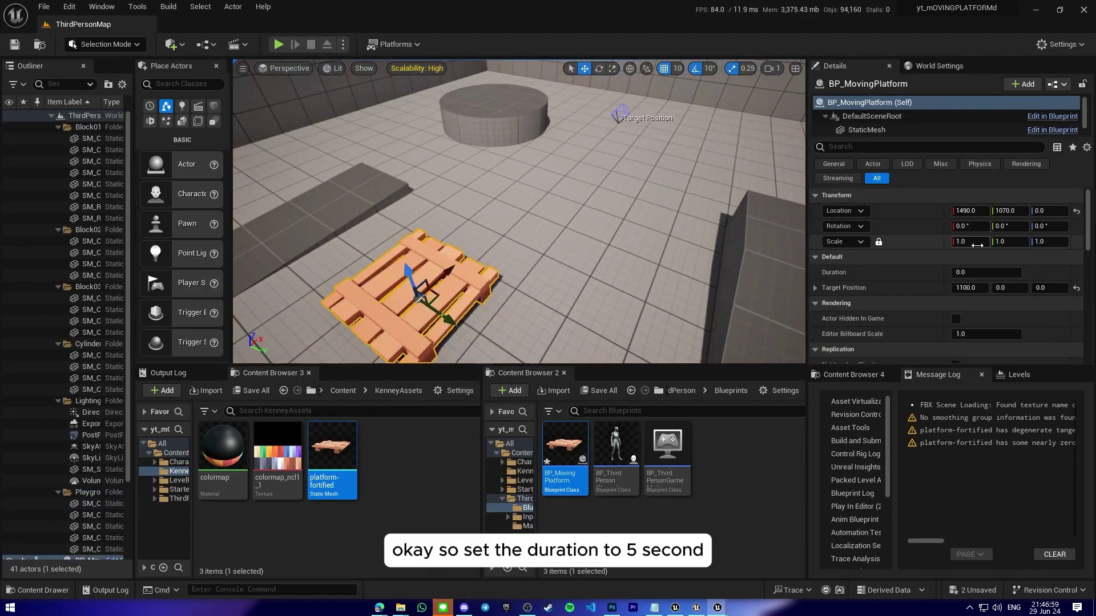
pyautogui.click(986, 267)
pyautogui.write('5')
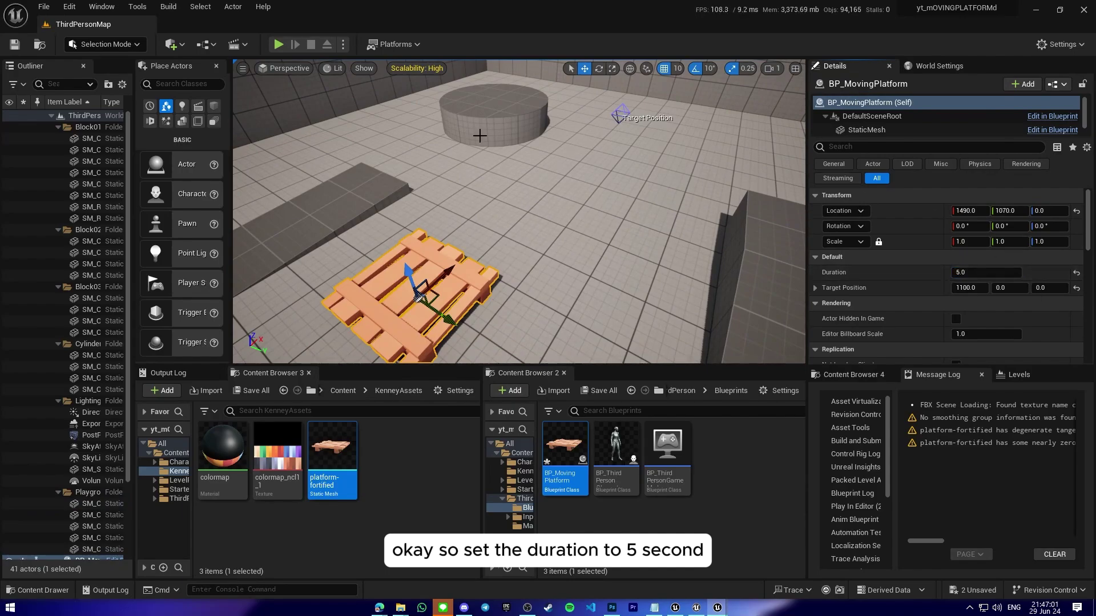
# - Play-test the level to check the platform's speed with the new duration, and stop playing
pyautogui.click(278, 45)
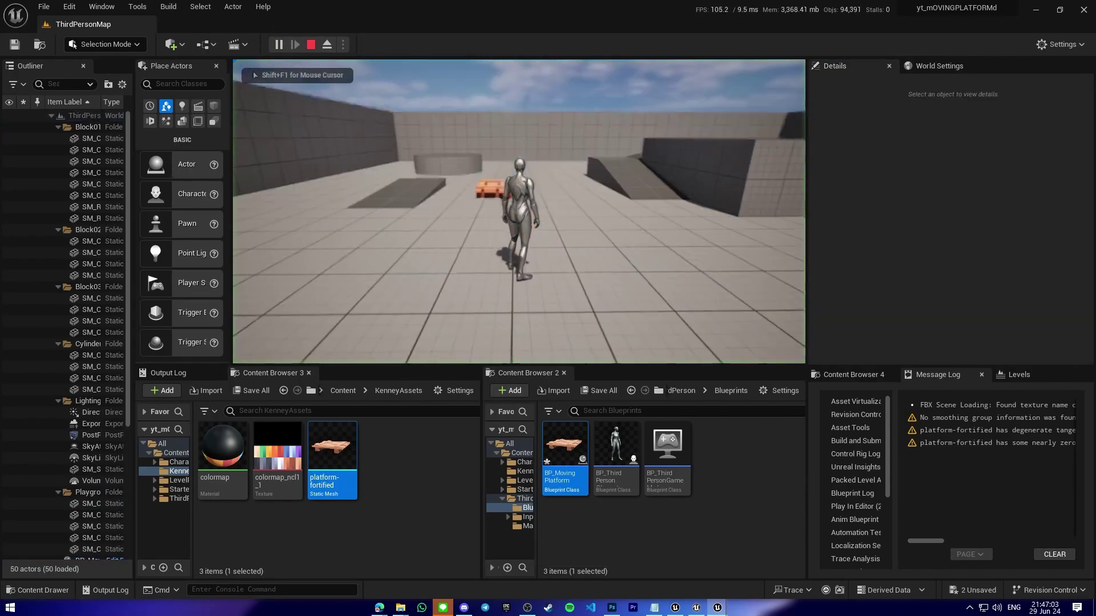
pyautogui.press('a')
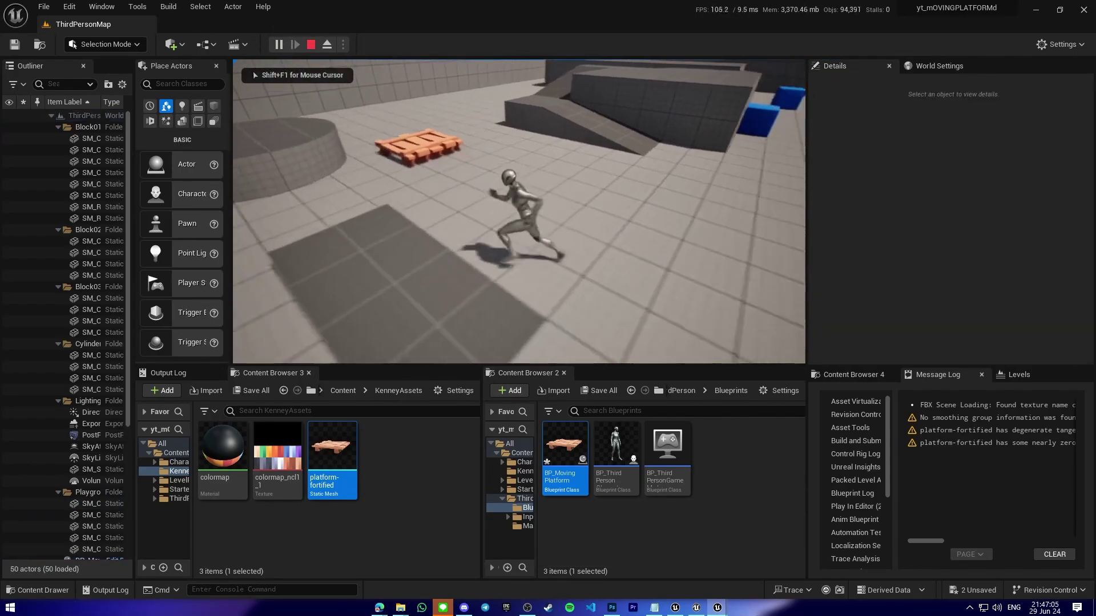
pyautogui.press('Escape')
# - In the BP_MovingPlatform blueprint, clear all Control Points of the InterpToMovement component and compile
pyautogui.hotkey('alt', 'Tab')
pyautogui.click(486, 142)
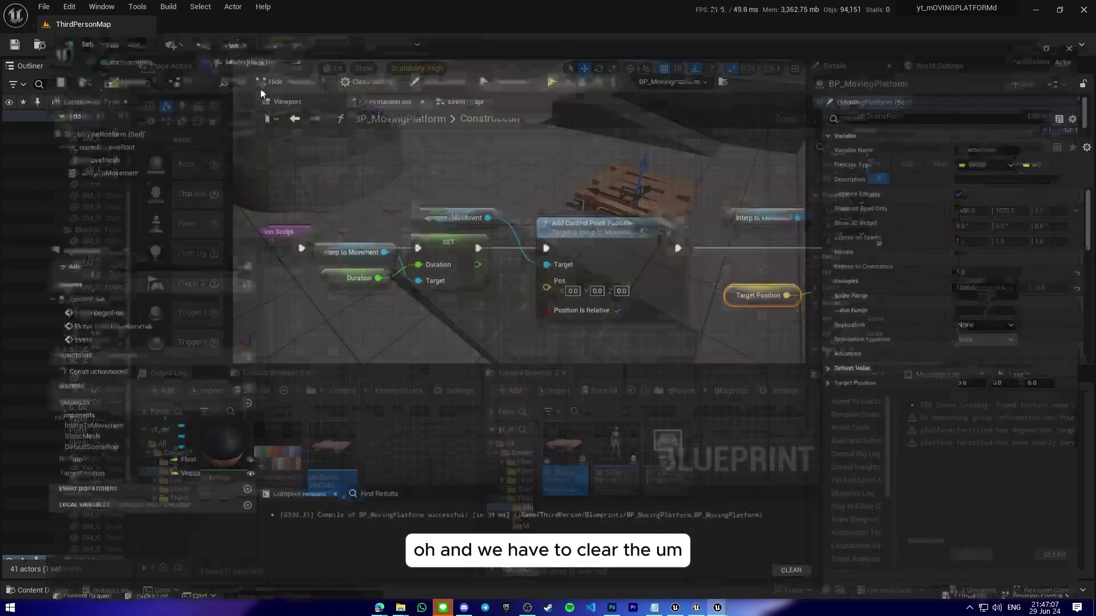
pyautogui.click(248, 67)
pyautogui.click(175, 119)
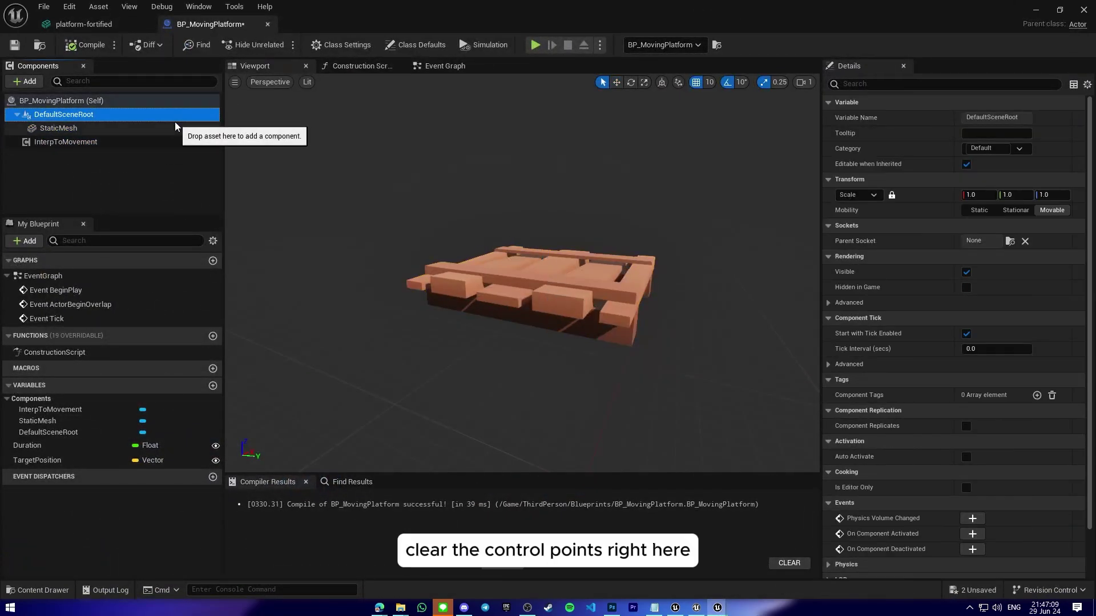
pyautogui.click(176, 126)
pyautogui.click(170, 142)
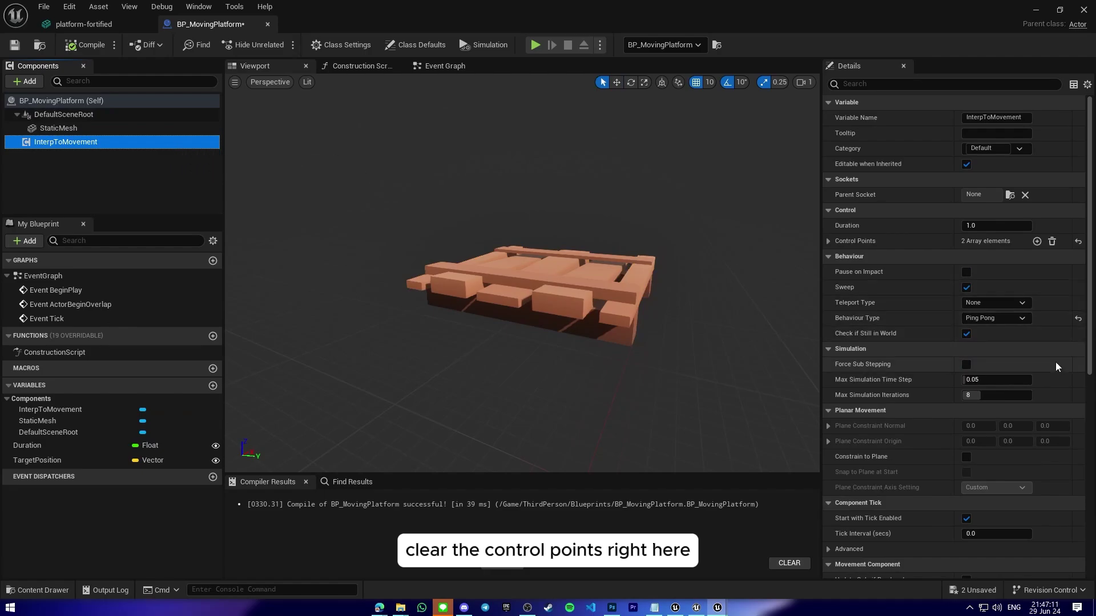
pyautogui.click(827, 241)
pyautogui.click(1052, 242)
pyautogui.click(86, 44)
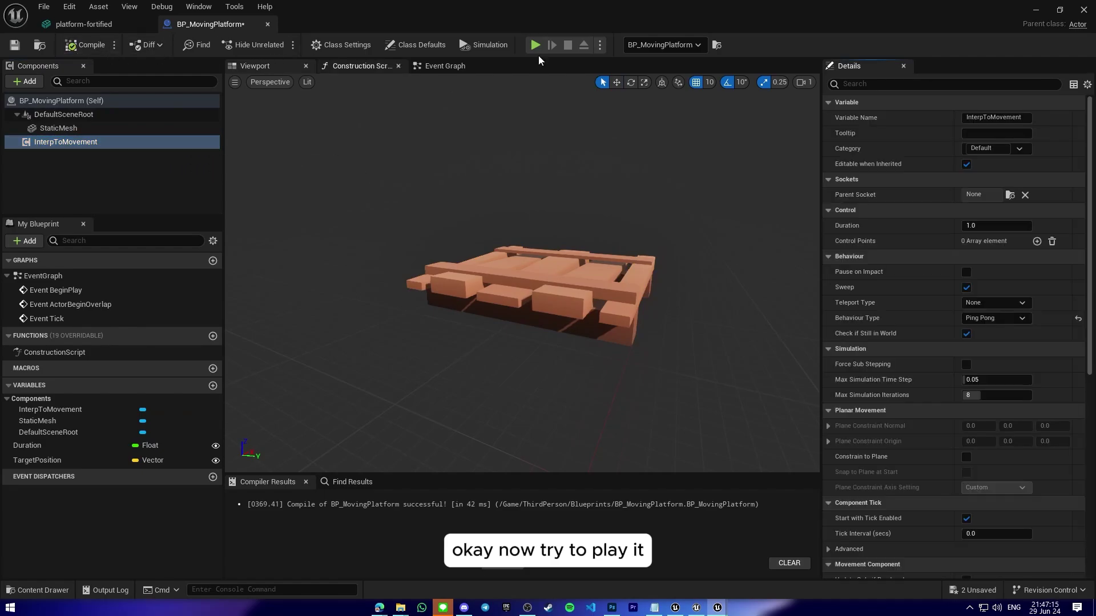
# - Return to the level, play-test riding the platform towards its target position, and stop playing
pyautogui.click(1037, 8)
pyautogui.click(278, 45)
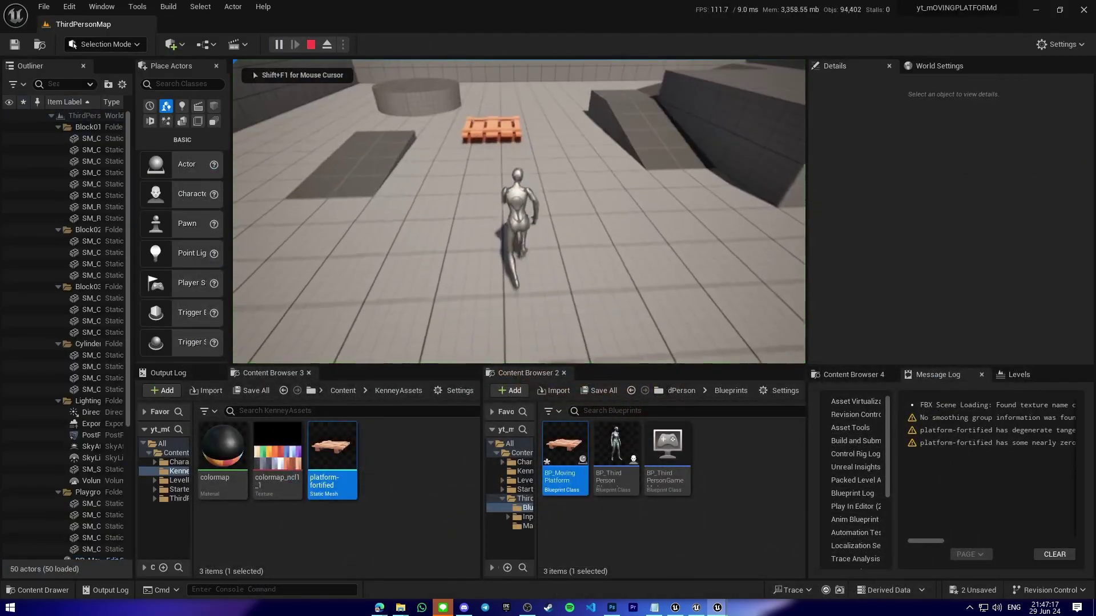
pyautogui.press('w')
pyautogui.press('space')
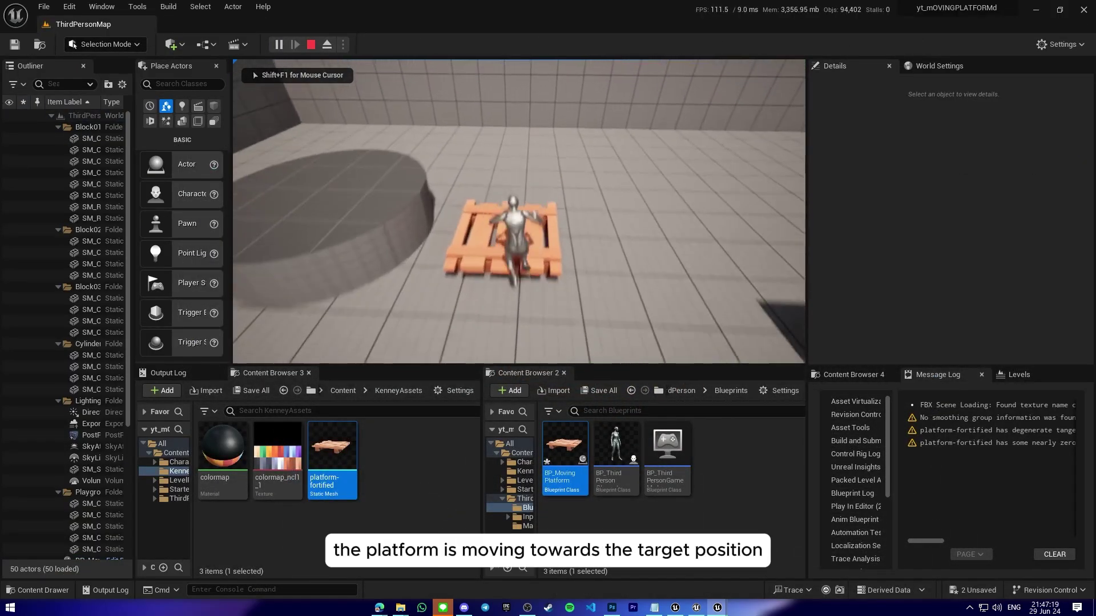
pyautogui.press('d')
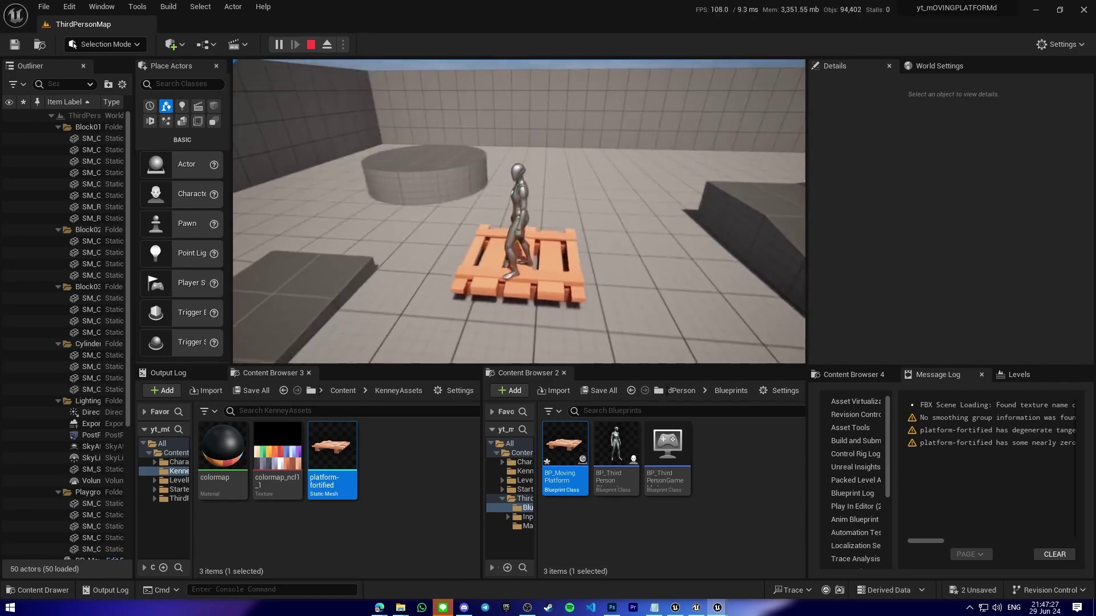
pyautogui.press('a')
pyautogui.press('Escape')
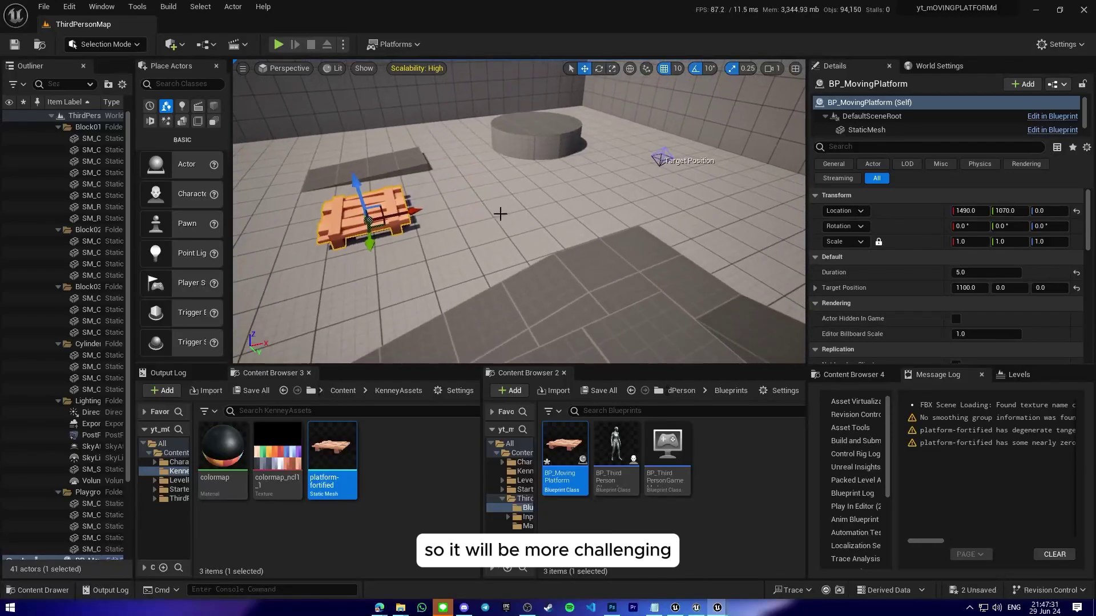
# - Duplicate the platform along X to about 2330 and rotate the copy 90° about Z
pyautogui.moveTo(407, 214); pyautogui.dragTo(616, 204)
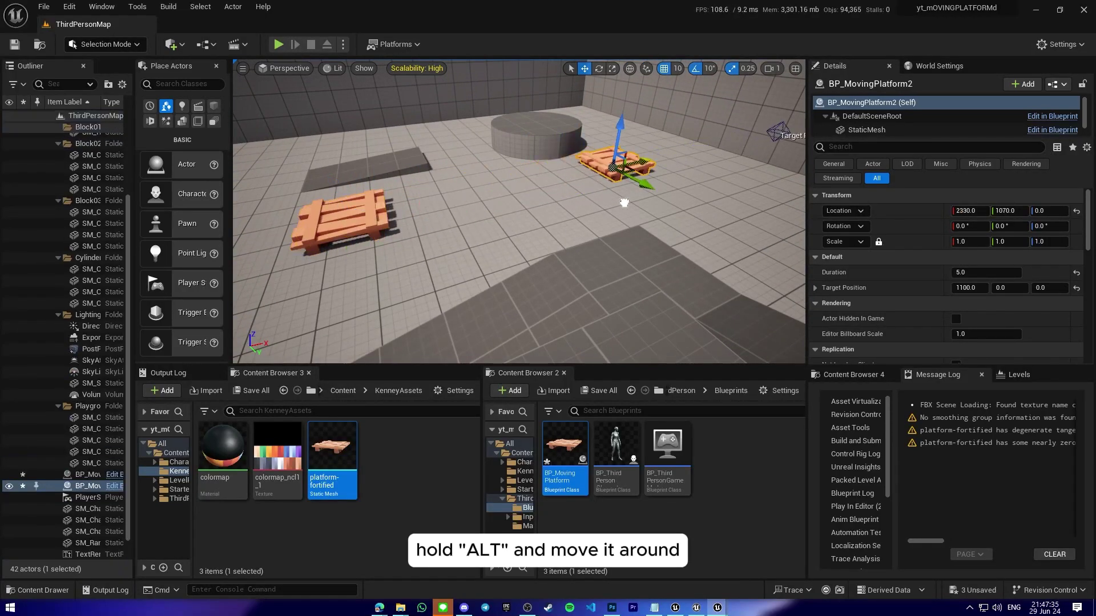
pyautogui.moveTo(498, 206); pyautogui.dragTo(451, 205, button='right')
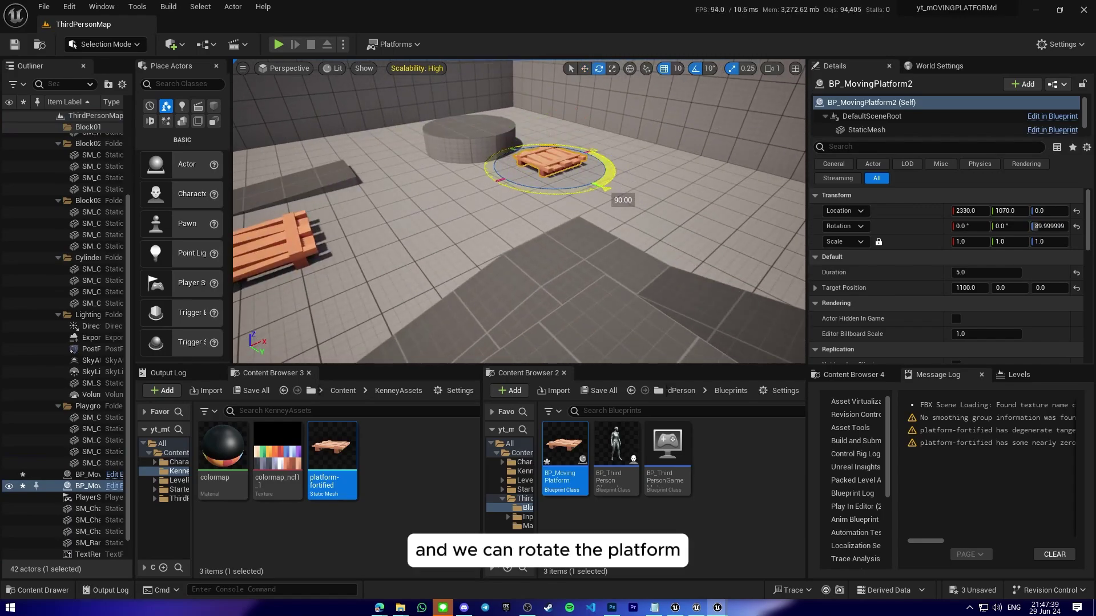
pyautogui.moveTo(599, 182); pyautogui.dragTo(545, 166, button='right')
# - Raise the second platform to Z 160 and set its Target Position directly above it at 0, 0, 490
pyautogui.press('w')
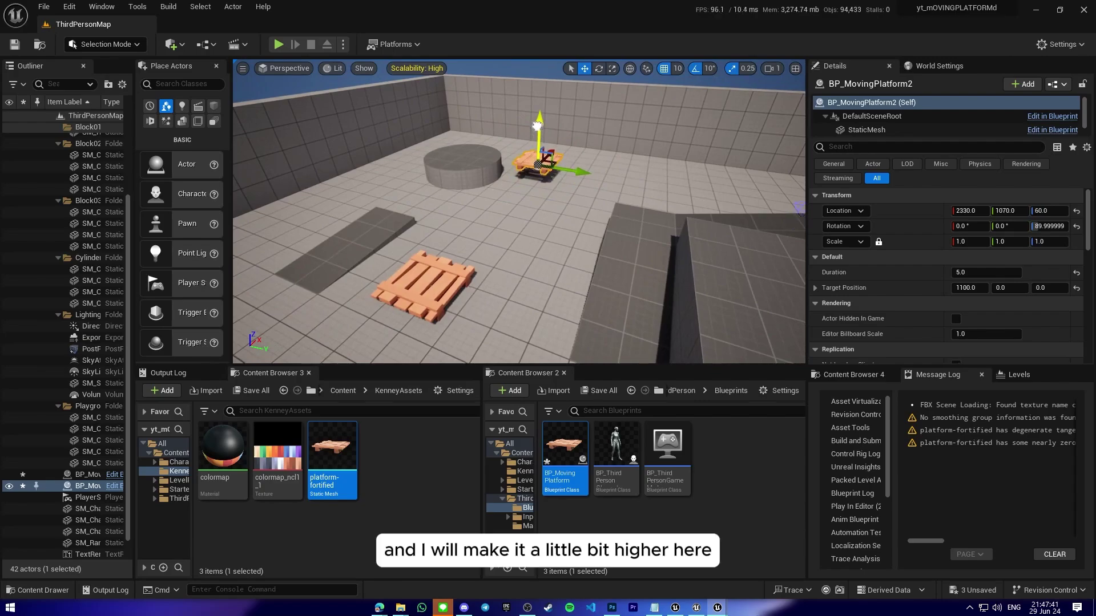
pyautogui.moveTo(539, 105); pyautogui.dragTo(571, 91, button='right')
pyautogui.moveTo(720, 207); pyautogui.dragTo(720, 207, button='right')
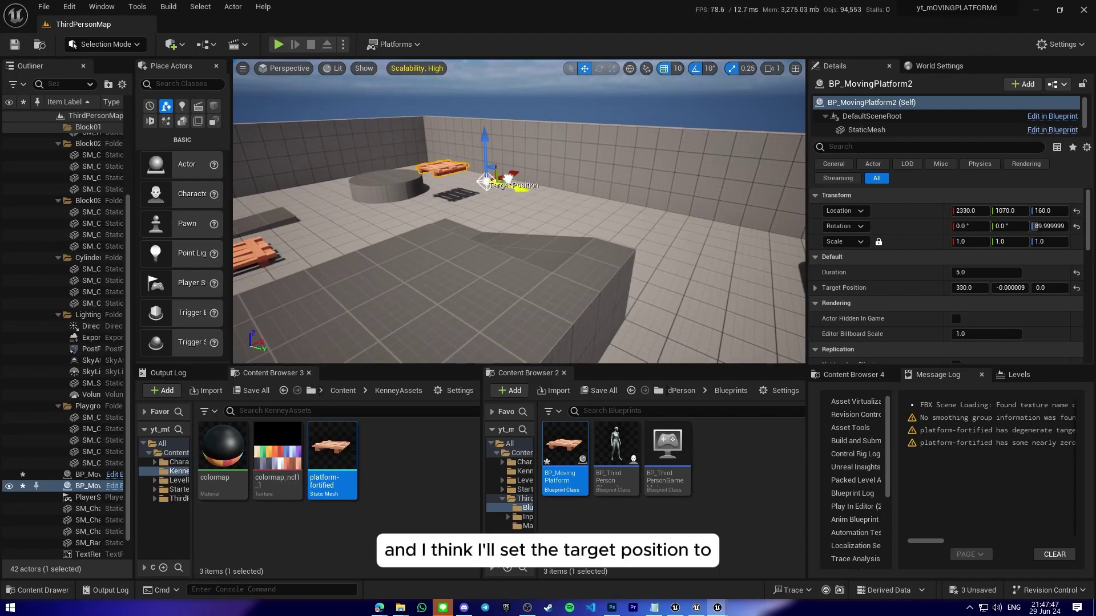
pyautogui.moveTo(577, 203); pyautogui.dragTo(593, 216, button='right')
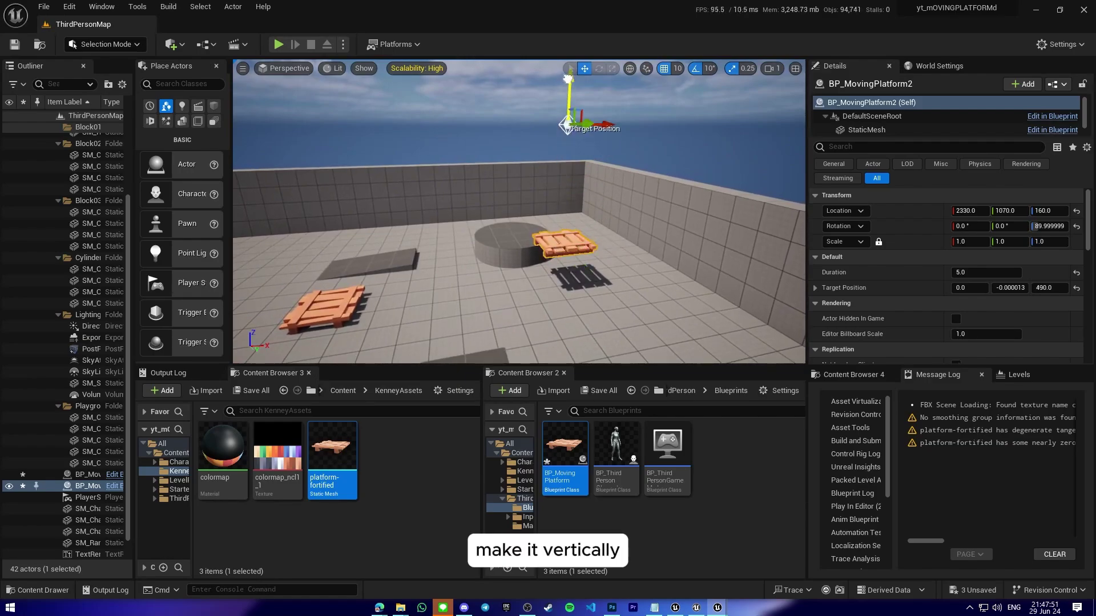
pyautogui.moveTo(568, 78); pyautogui.dragTo(679, 82, button='right')
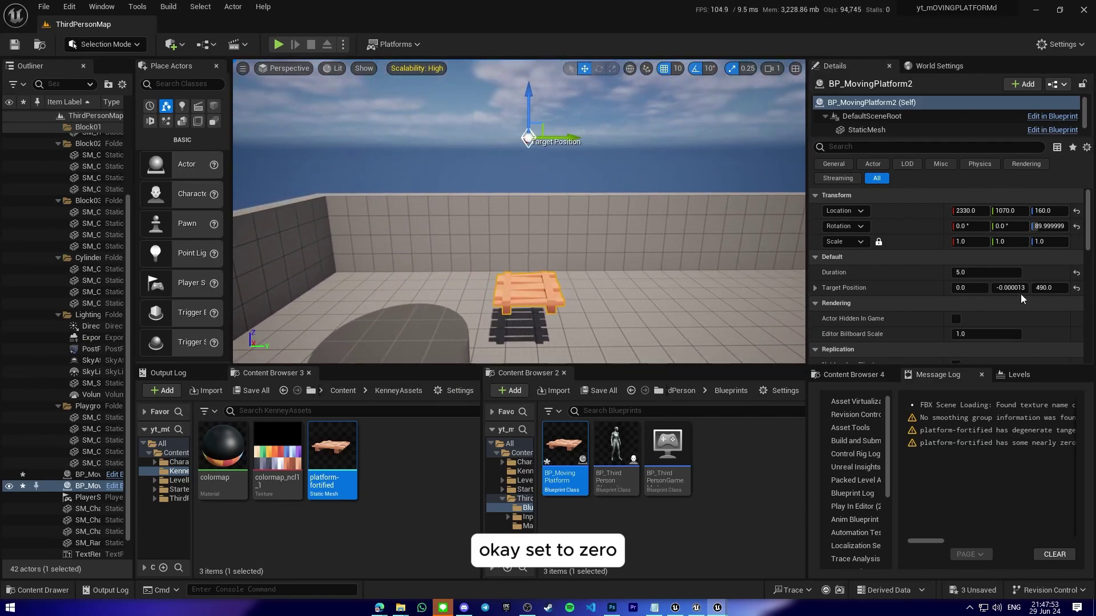
pyautogui.moveTo(628, 171); pyautogui.dragTo(593, 212, button='right')
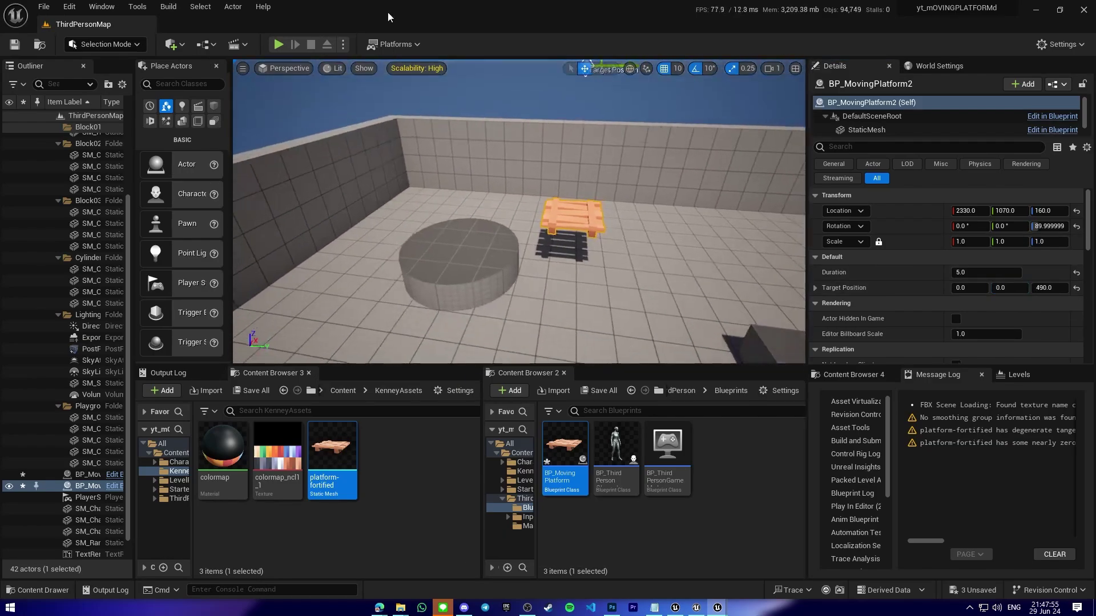
# - Play-test the level with both platforms, try reaching the vertical one, and stop playing
pyautogui.click(278, 44)
pyautogui.press('d')
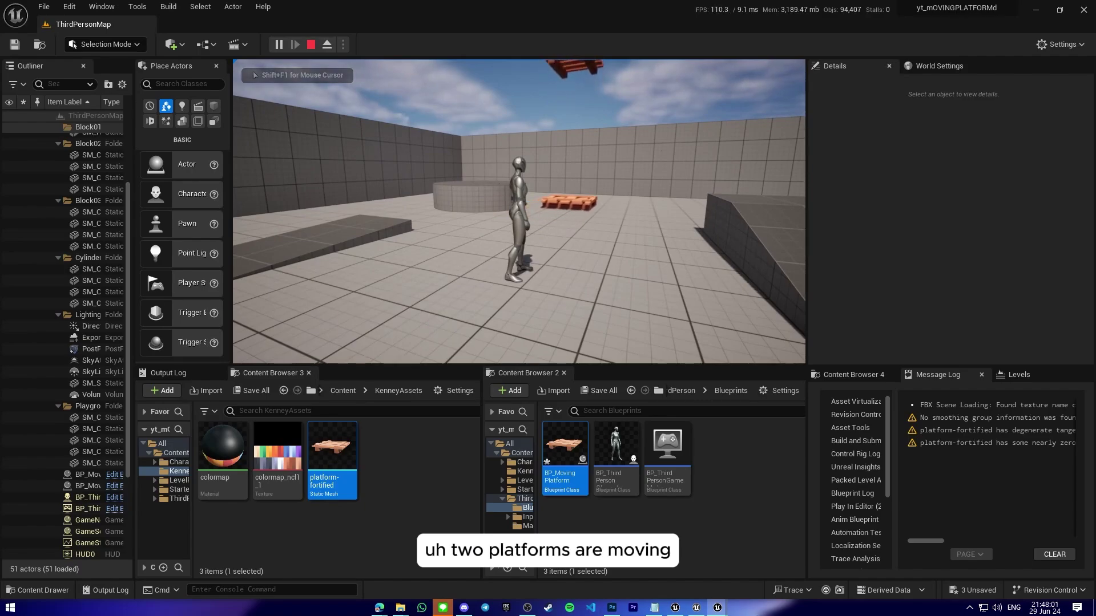
pyautogui.press('w')
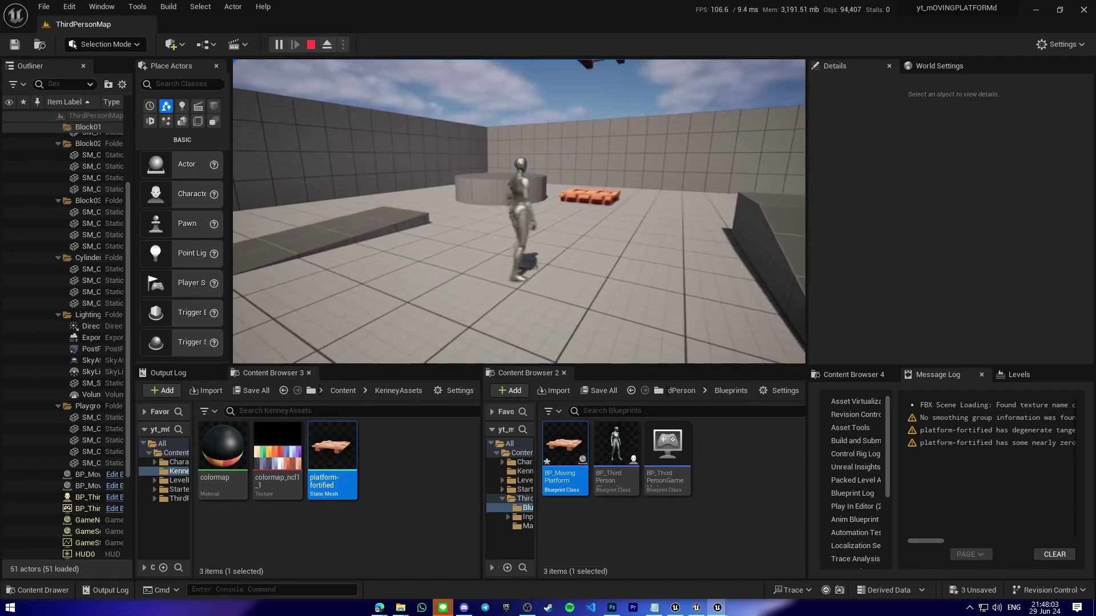
pyautogui.press('w')
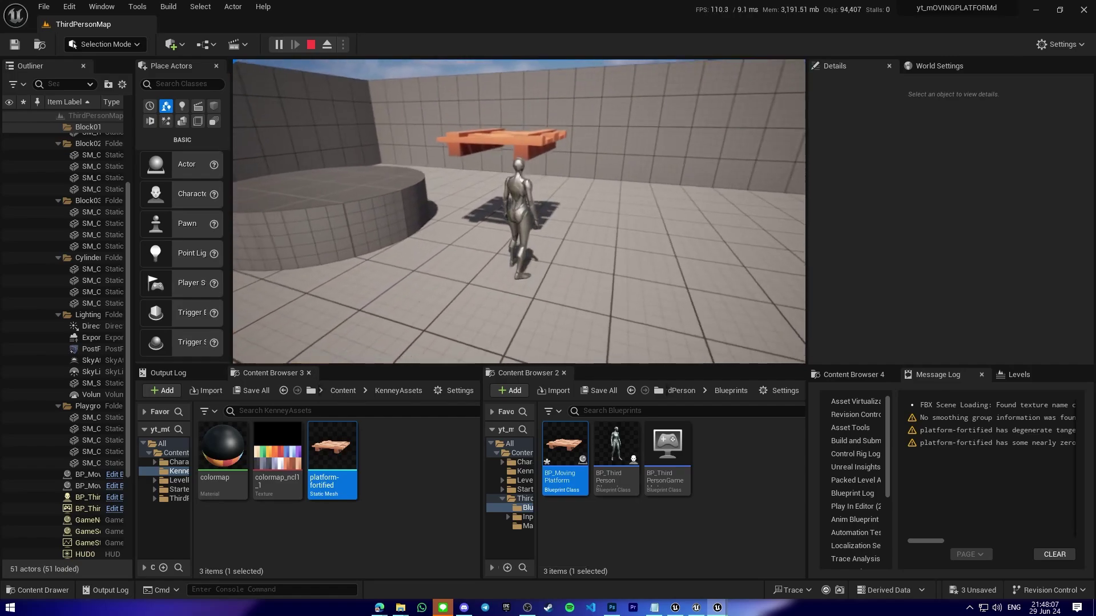
pyautogui.press('space')
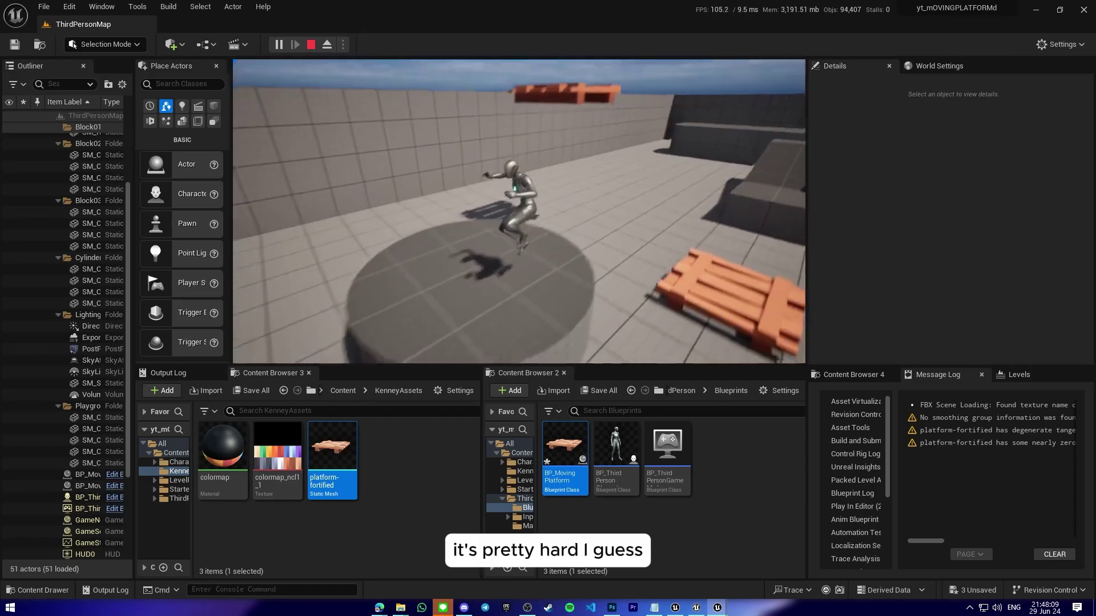
pyautogui.press('Escape')
# - Lower the second platform to Z 80
pyautogui.moveTo(737, 231); pyautogui.dragTo(633, 228, button='right')
pyautogui.moveTo(634, 173); pyautogui.dragTo(636, 216)
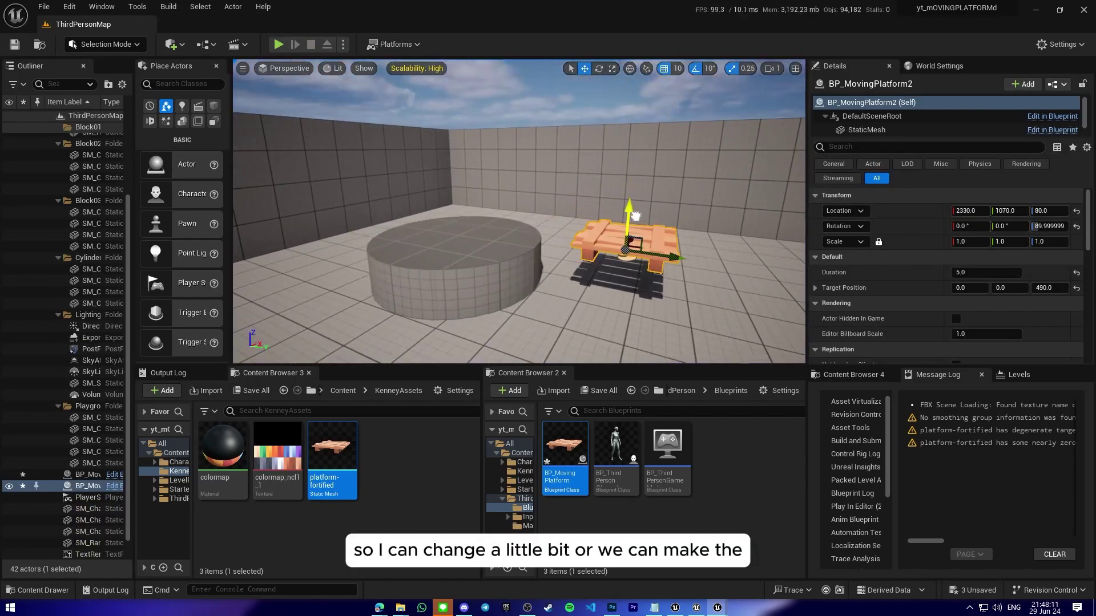
# - Select the first platform and set the Z value of its Target Position to 100
pyautogui.moveTo(635, 216); pyautogui.dragTo(525, 216, button='right')
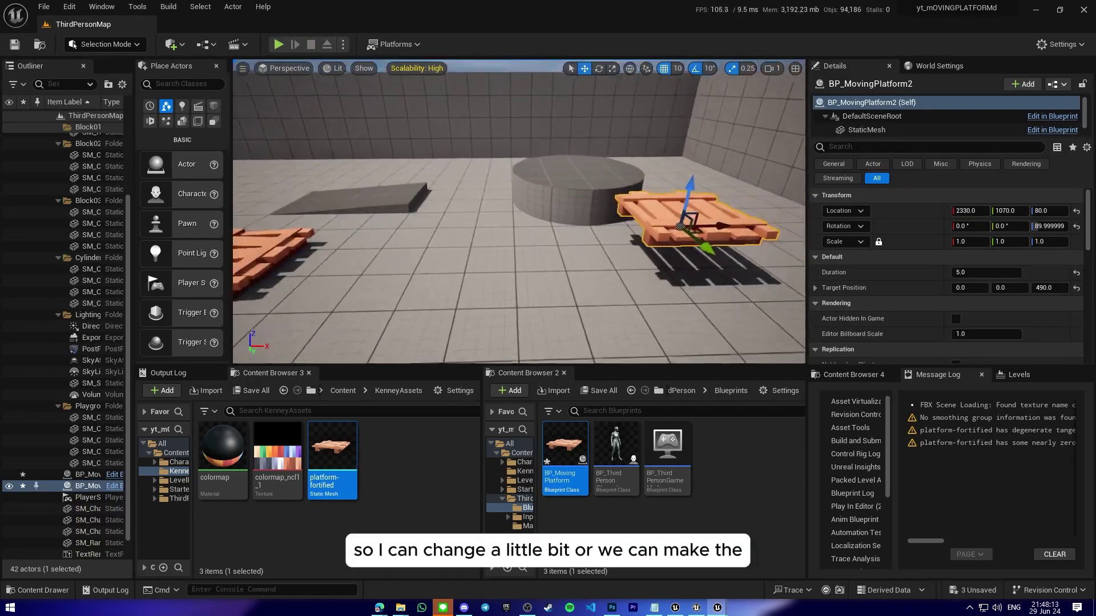
pyautogui.click(273, 258)
pyautogui.moveTo(657, 254)
pyautogui.mouseDown(button='right')
pyautogui.moveTo(639, 240)
pyautogui.moveTo(673, 234)
pyautogui.mouseUp(button='right')
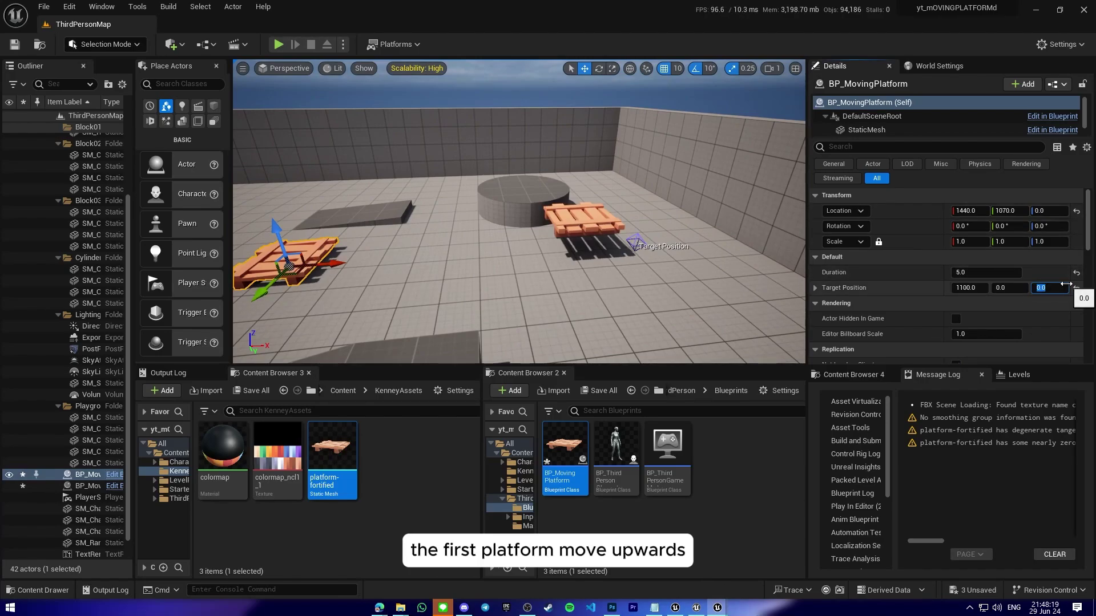
pyautogui.write('0')
pyautogui.press('Return')
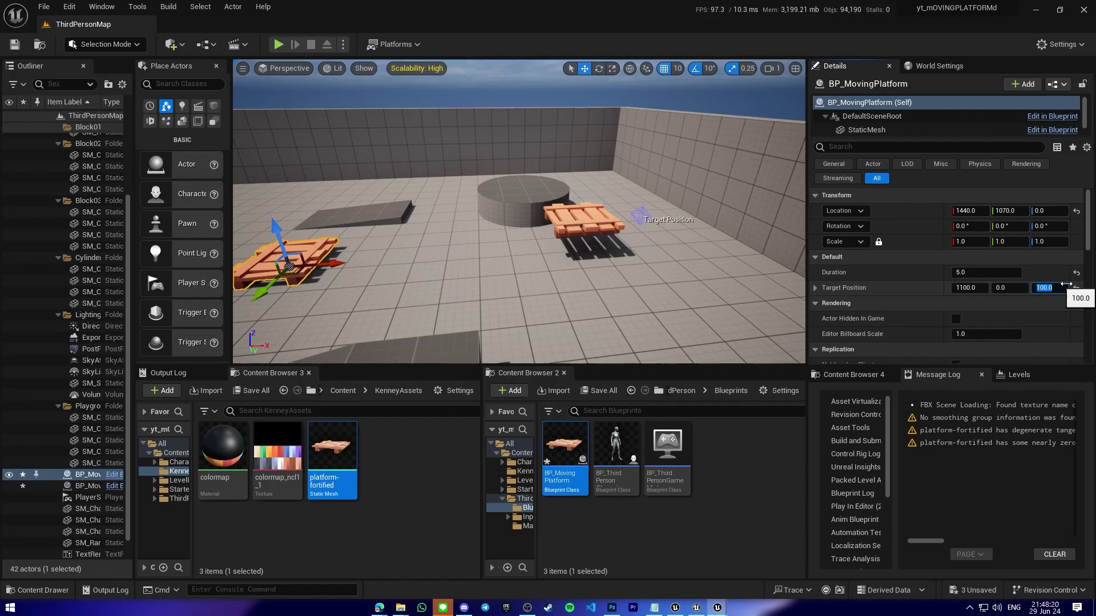
# - Play-test the level by riding the first platform and jumping across to the vertically moving one
pyautogui.click(280, 45)
pyautogui.press('w')
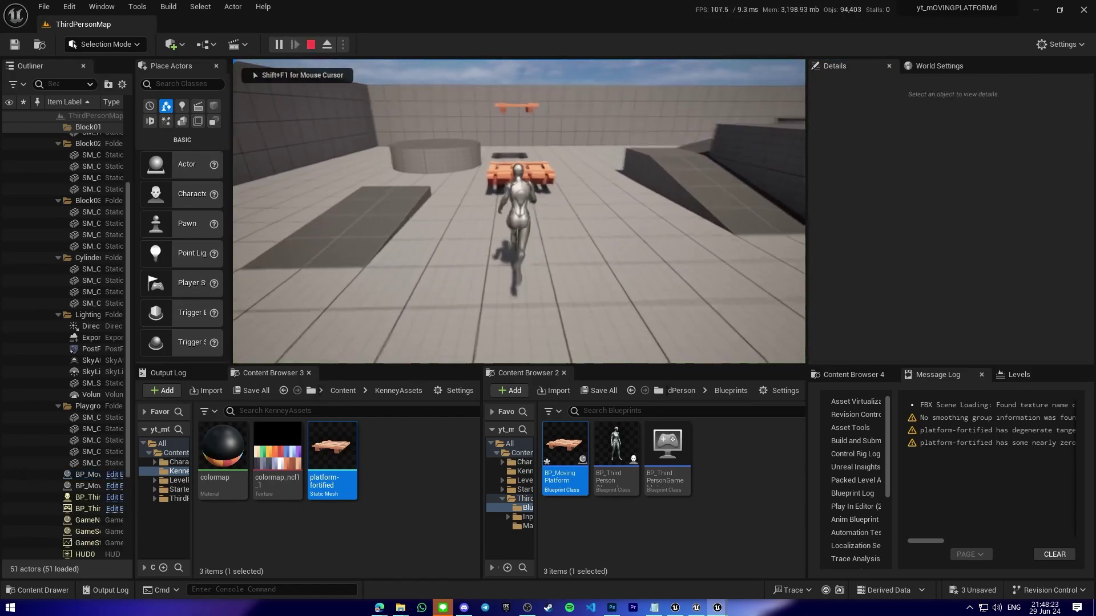
pyautogui.press('space')
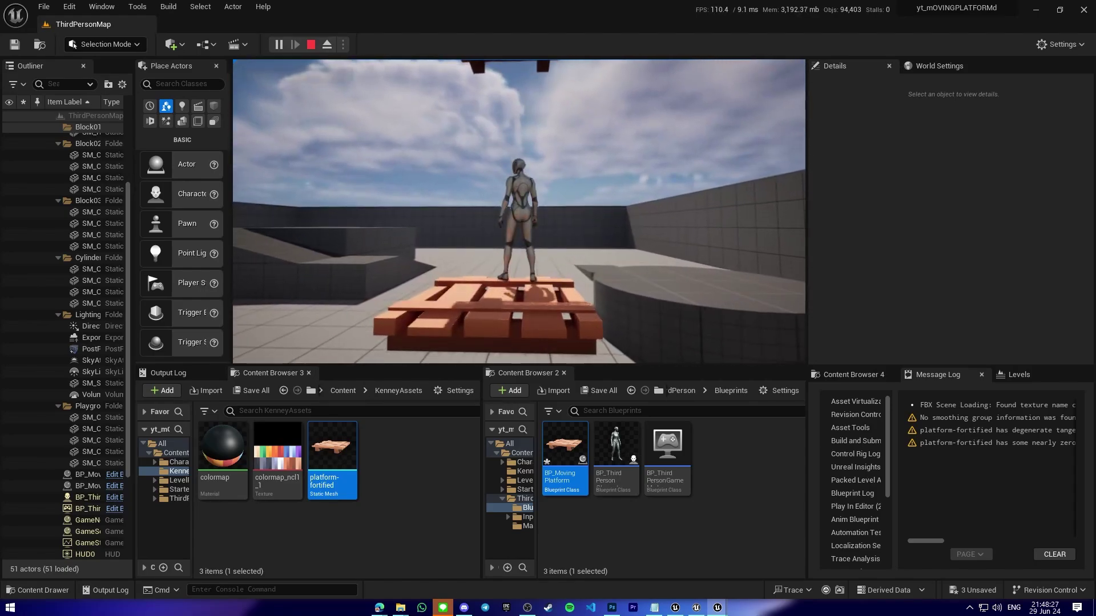
pyautogui.press('w')
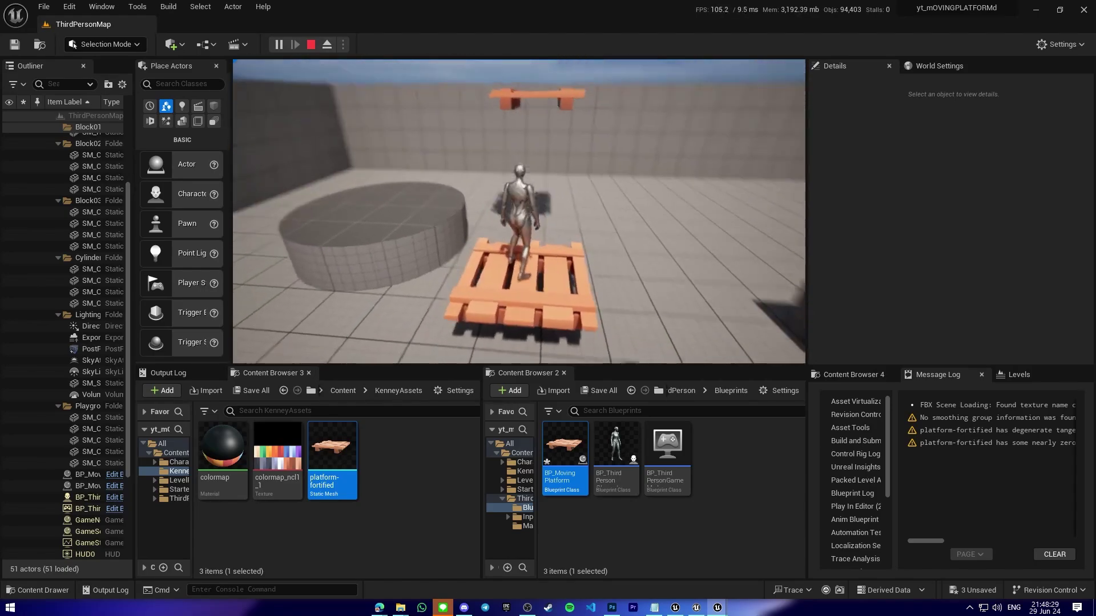
pyautogui.press('space')
pyautogui.press('a')
pyautogui.press('space')
pyautogui.press('w')
pyautogui.press('space')
pyautogui.press('w')
pyautogui.press('s')
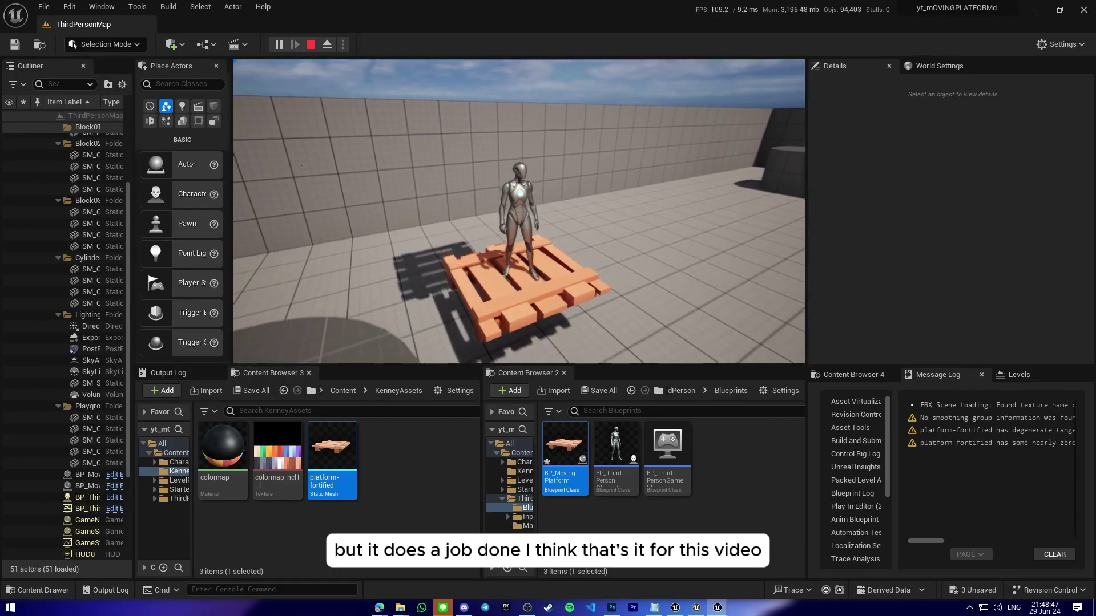